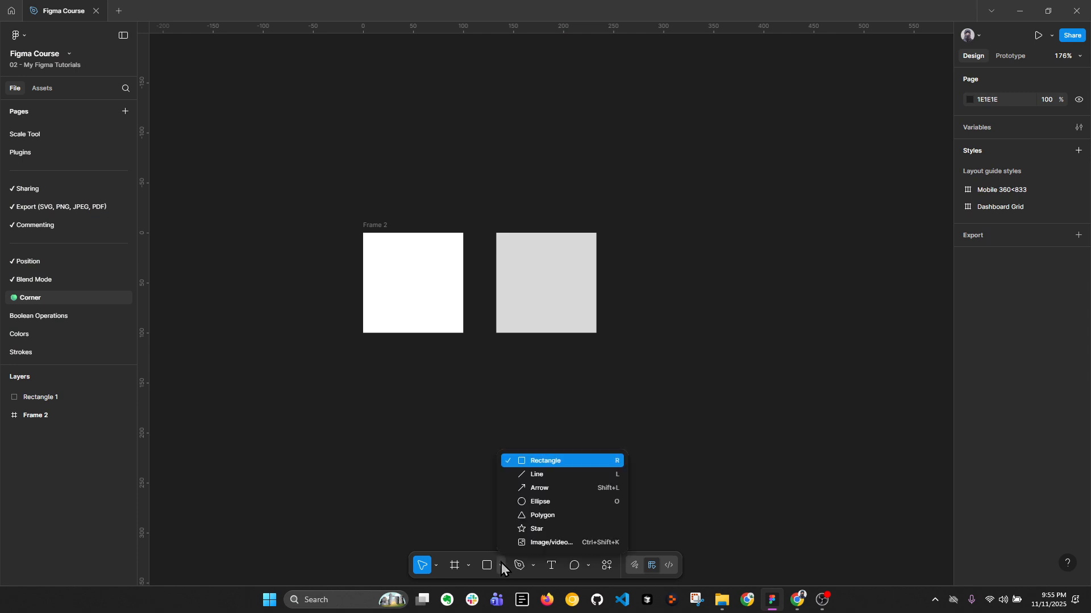
- Add a 100 × 100 triangle beside the grey rectangle and align it with the other shapes at X 266, Y 0
{"action": "left_click", "coordinate": [533, 516]}
{"action": "left_click", "coordinate": [676, 270]}
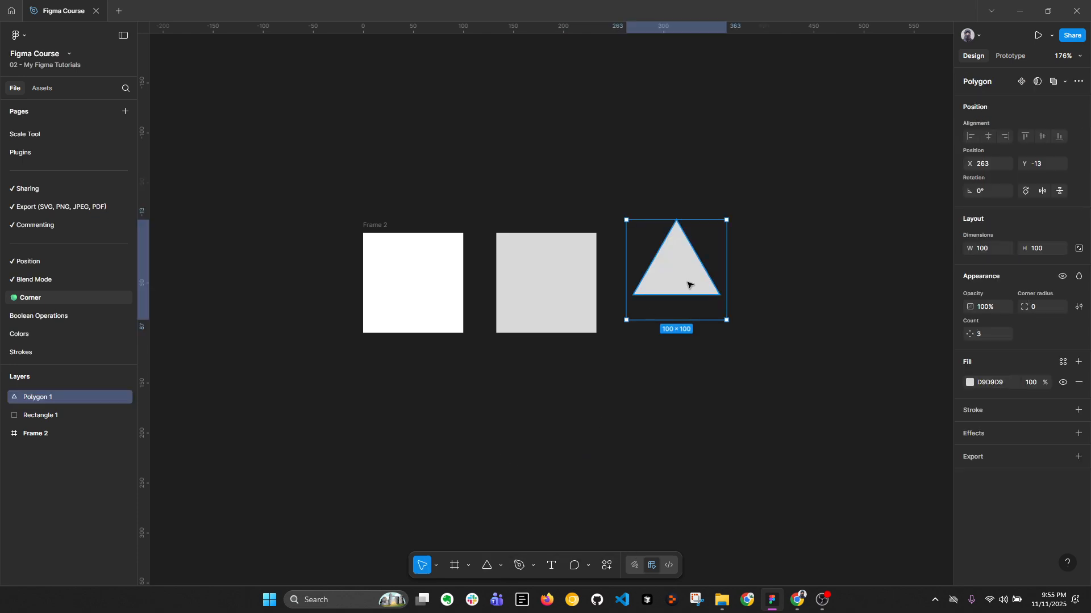
{"action": "mouse_move", "coordinate": [689, 282]}
{"action": "left_mouse_down"}
{"action": "mouse_move", "coordinate": [691, 300]}
{"action": "mouse_move", "coordinate": [689, 291]}
{"action": "left_mouse_up"}
{"action": "left_click_drag", "start_coordinate": [344, 199], "coordinate": [736, 370]}
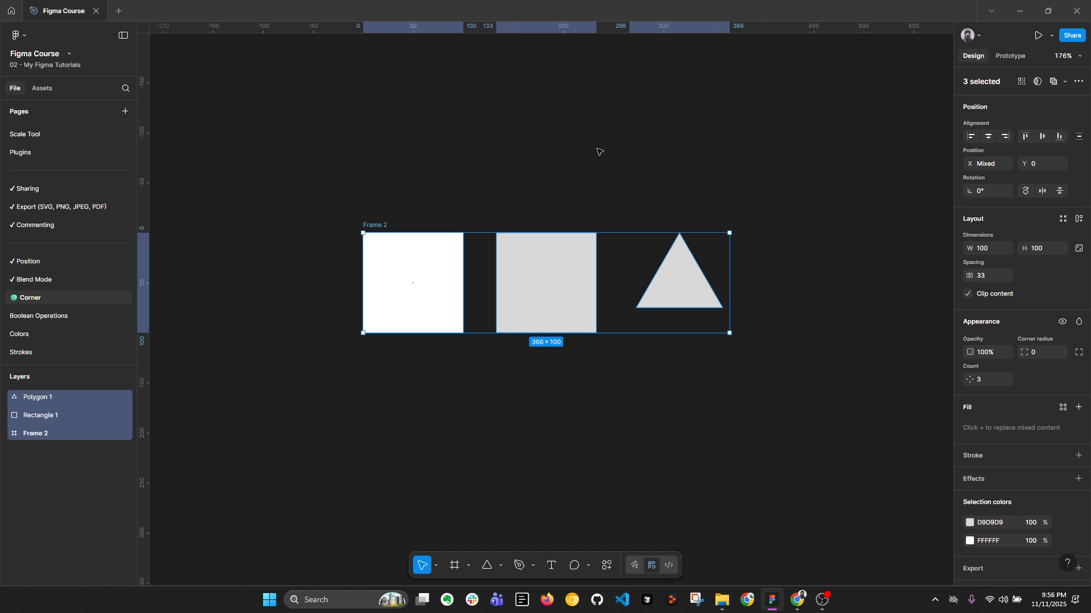
{"action": "left_click", "coordinate": [599, 151]}
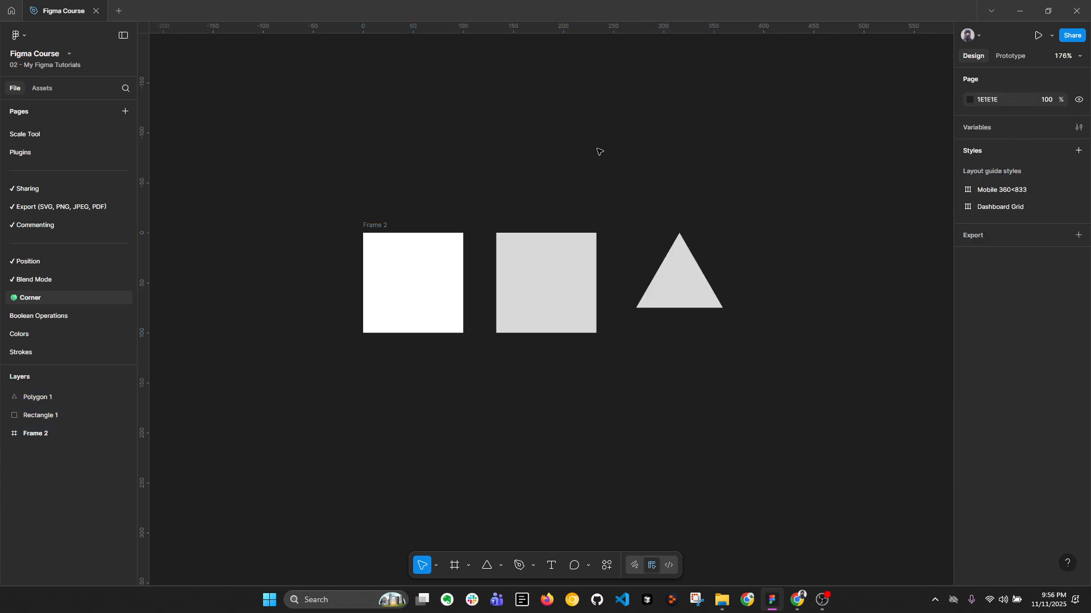
- Set the white frame's corner radius to 20
{"action": "left_click", "coordinate": [401, 239]}
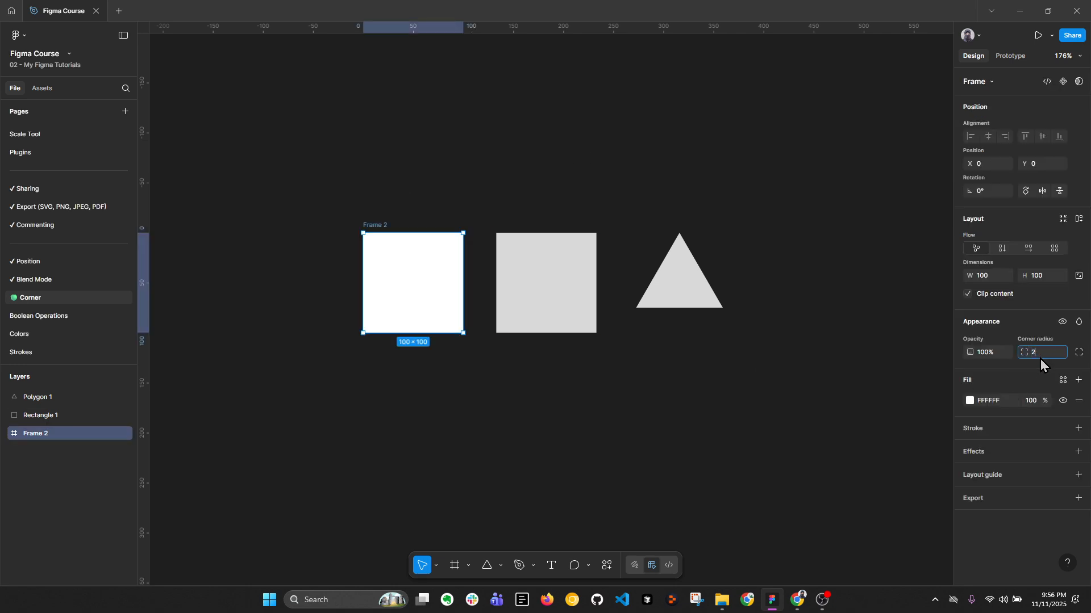
{"action": "key", "text": "Return"}
- Set the grey rectangle's top-right and bottom-left corner radii individually to 100, forming a leaf shape
{"action": "left_click", "coordinate": [528, 273]}
{"action": "left_click", "coordinate": [1045, 309]}
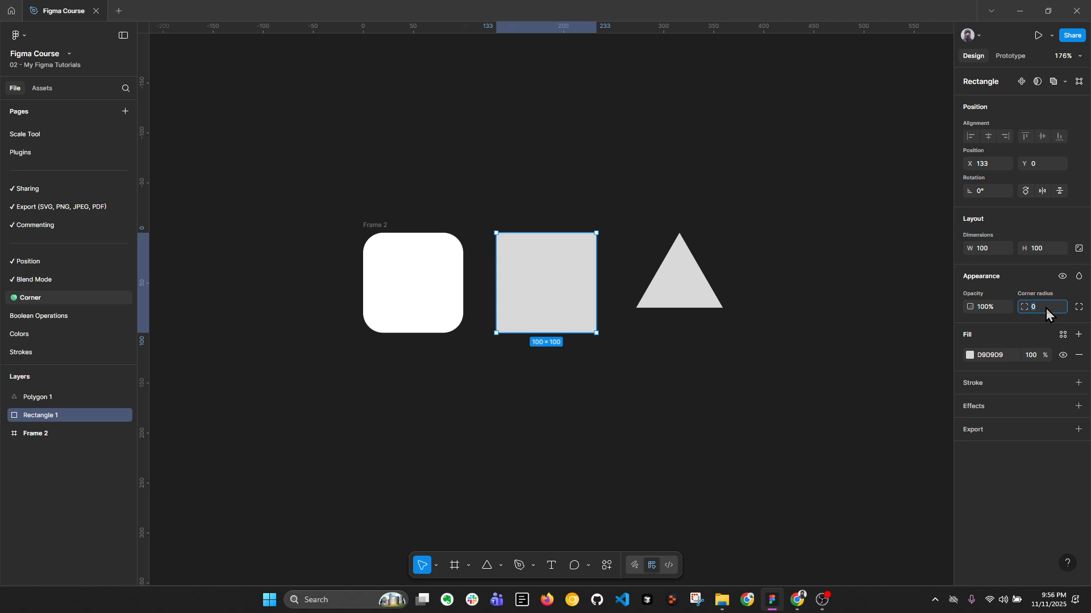
{"action": "left_click", "coordinate": [1079, 307]}
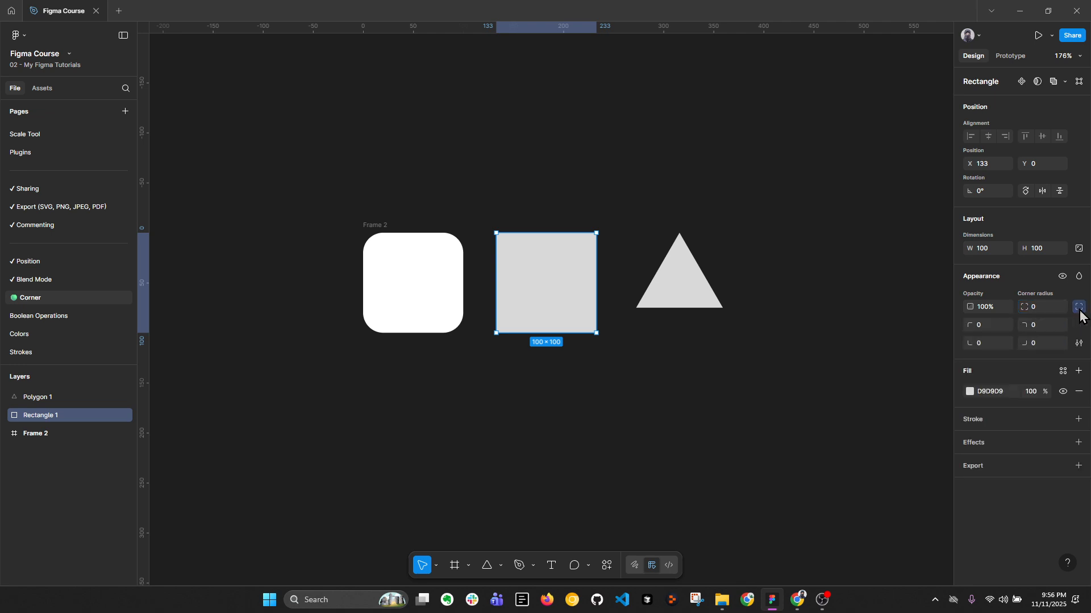
{"action": "type", "text": "100"}
{"action": "key", "text": "Return"}
{"action": "scroll", "coordinate": [595, 287], "scroll_direction": "up", "scroll_amount": 4}
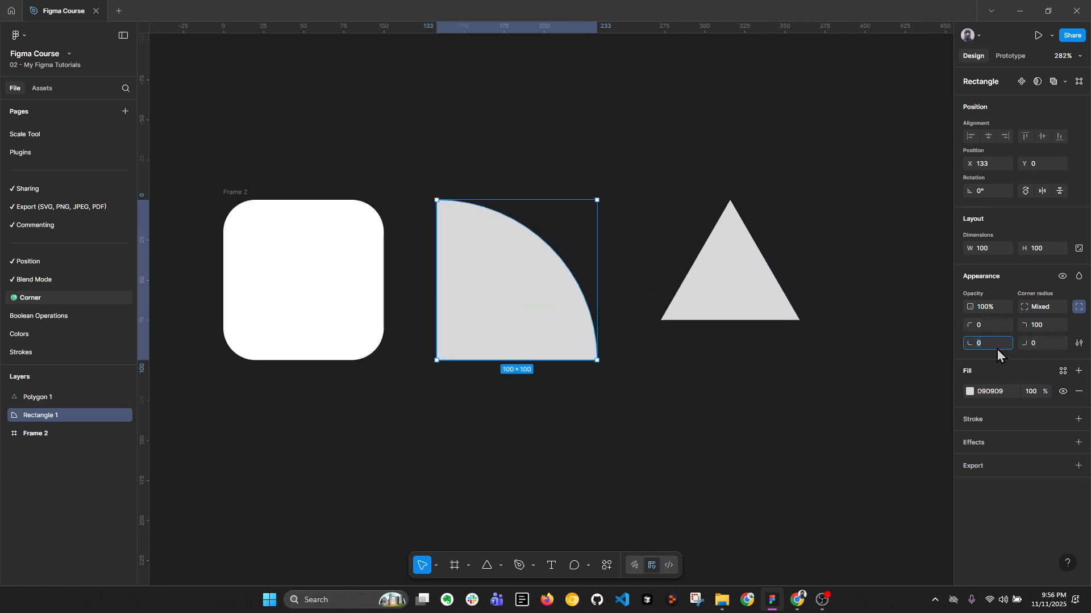
{"action": "type", "text": "100"}
{"action": "key", "text": "Return"}
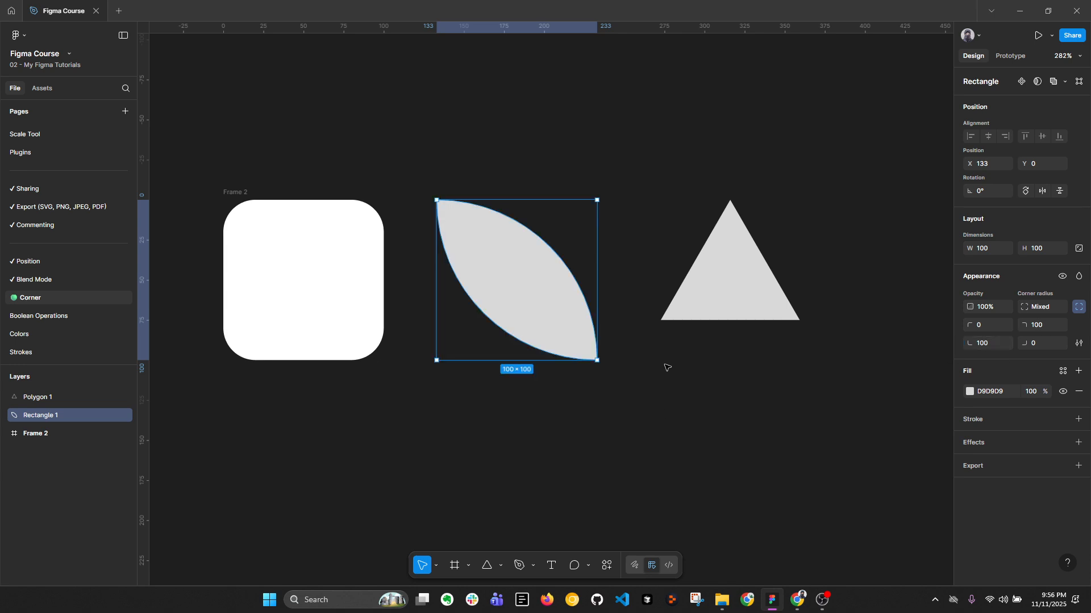
- Try adjusting the triangle's corner radius directly on the canvas
{"action": "scroll", "coordinate": [667, 367], "scroll_direction": "down", "scroll_amount": 2}
{"action": "left_click", "coordinate": [713, 285]}
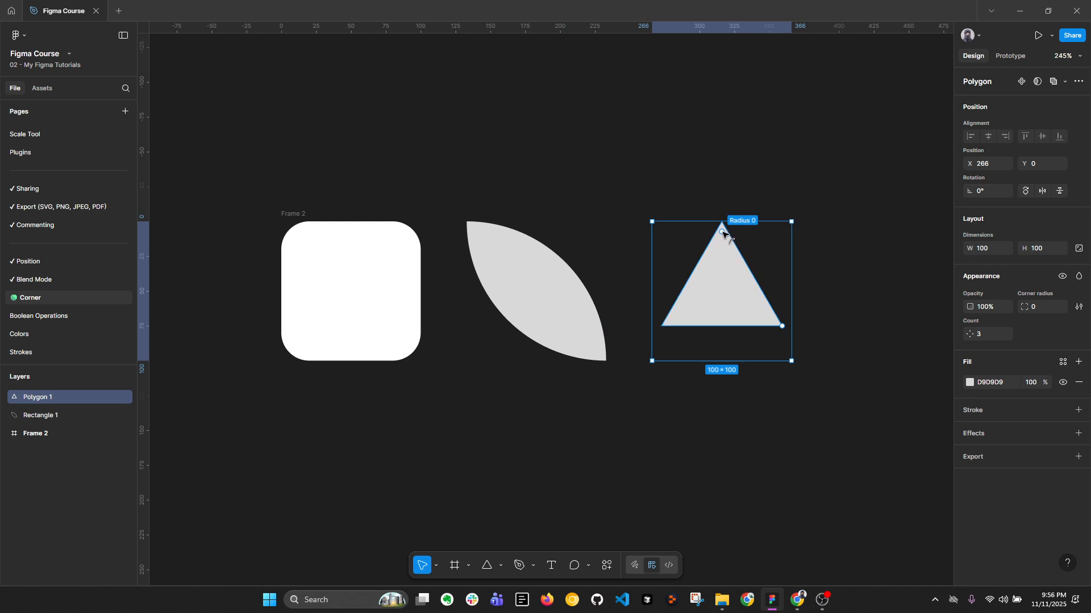
{"action": "mouse_move", "coordinate": [722, 232]}
{"action": "left_mouse_down"}
{"action": "mouse_move", "coordinate": [725, 242]}
{"action": "mouse_move", "coordinate": [722, 222]}
{"action": "left_mouse_up"}
{"action": "left_click", "coordinate": [326, 265]}
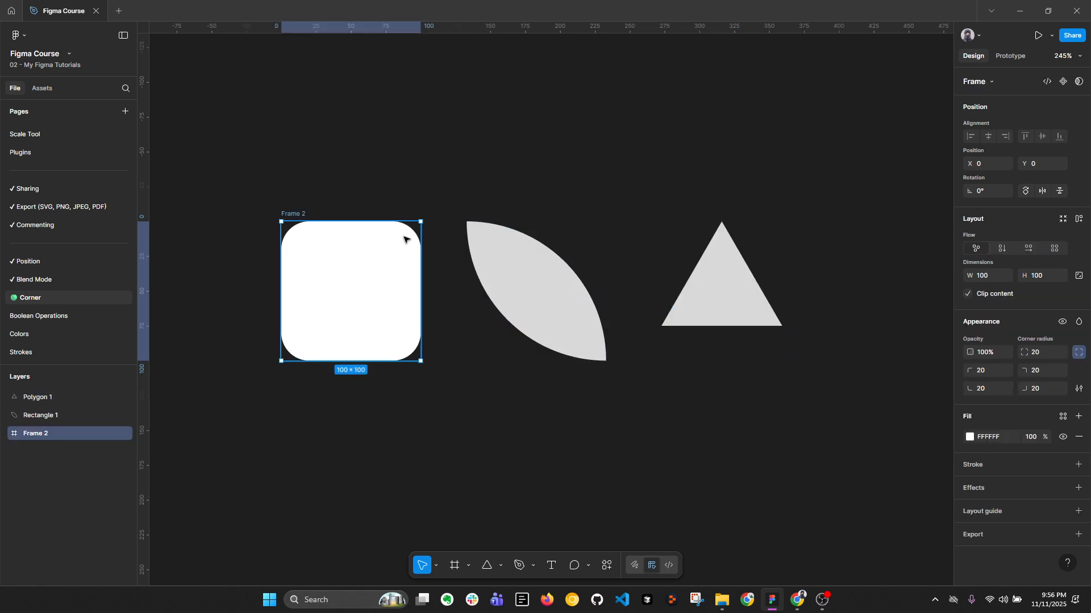
- Draw a 100 × 100 rectangle below the leaf shape, at about X 190, Y 116
{"action": "scroll", "coordinate": [621, 349], "scroll_direction": "down", "scroll_amount": 3}
{"action": "key", "text": "r"}
{"action": "left_click", "coordinate": [604, 365]}
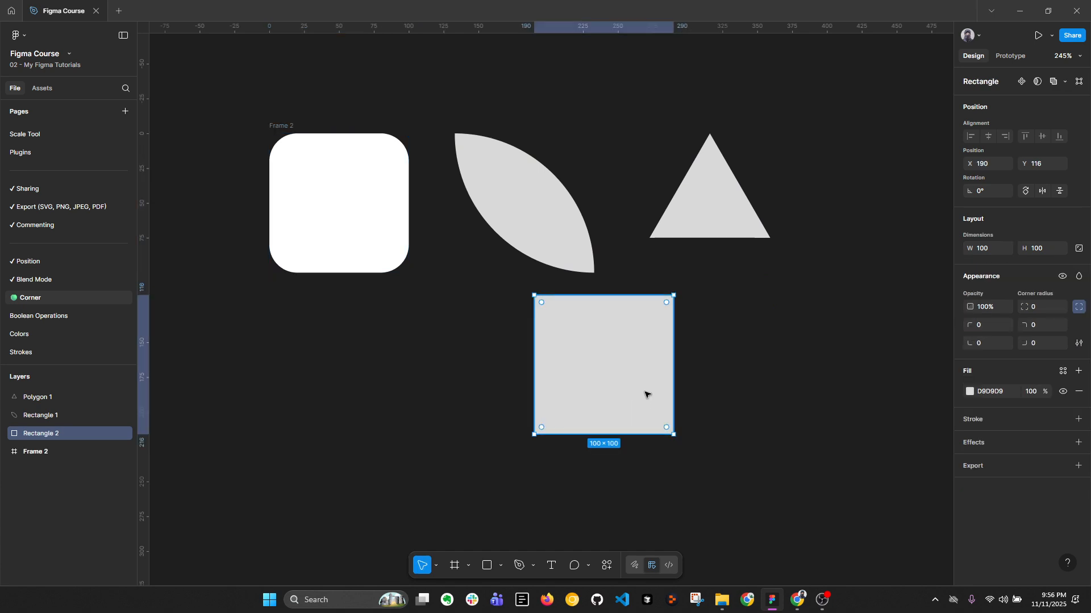
- Try adjusting the new rectangle's corner radii on the canvas, with the top-right corner at 0 and the others at 5
{"action": "left_click_drag", "start_coordinate": [667, 303], "coordinate": [713, 283]}
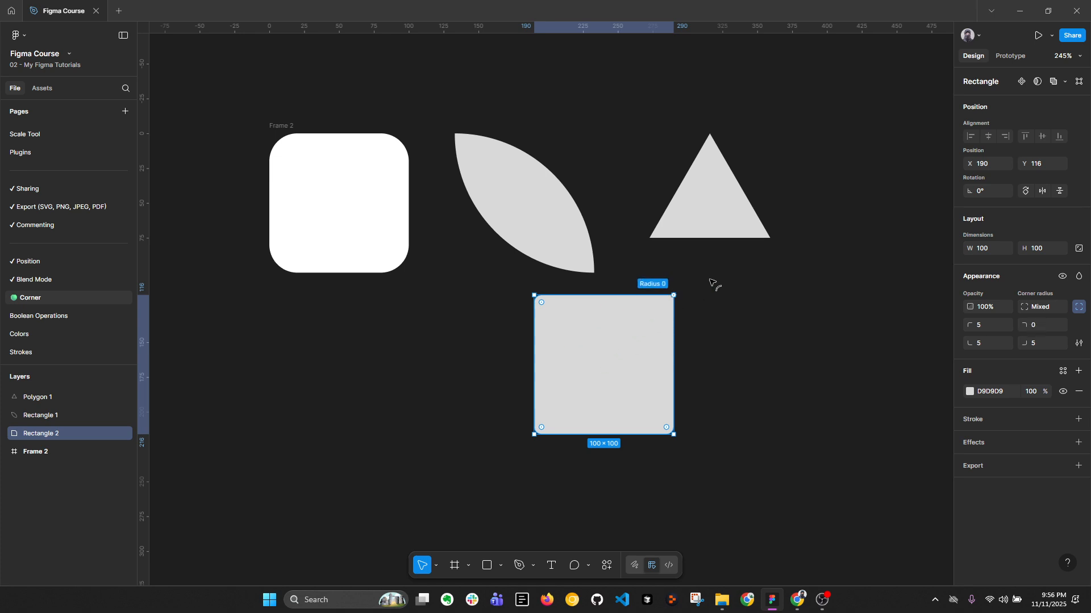
{"action": "left_click", "coordinate": [710, 307]}
{"action": "left_click", "coordinate": [666, 303]}
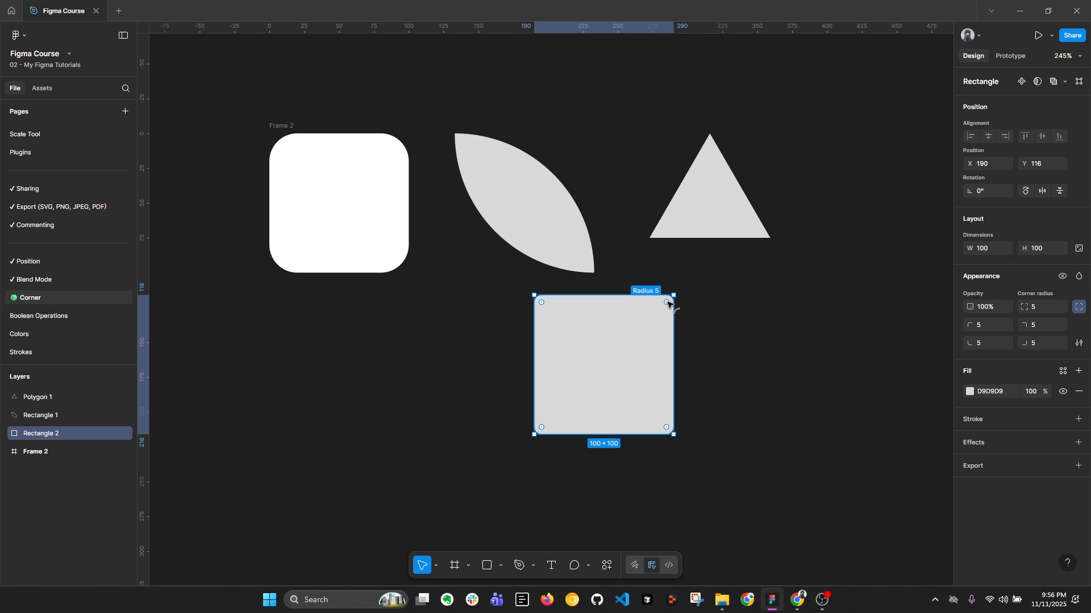
- Round all four corners of the lower rectangle to a radius of 50 on the canvas, forming a circle
{"action": "left_click_drag", "start_coordinate": [667, 304], "coordinate": [566, 353]}
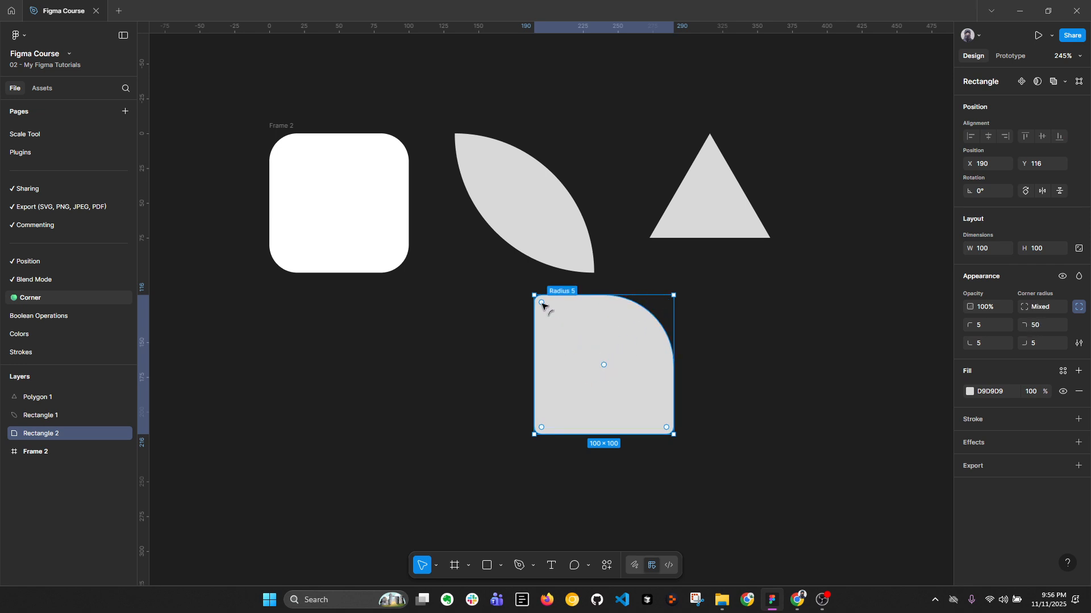
{"action": "left_click_drag", "start_coordinate": [545, 304], "coordinate": [604, 365]}
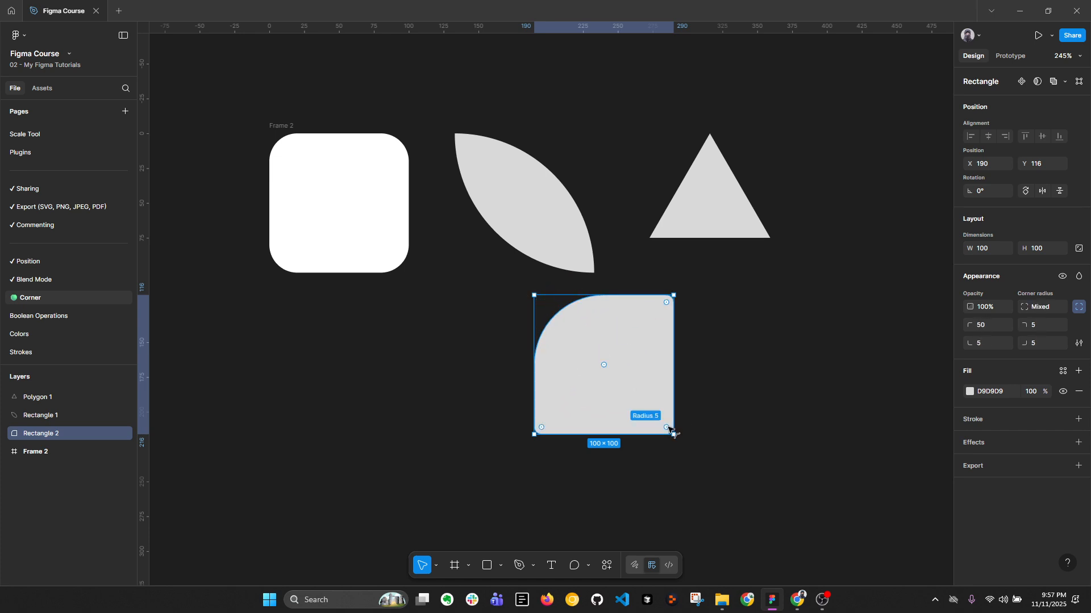
{"action": "left_click_drag", "start_coordinate": [668, 430], "coordinate": [569, 361]}
{"action": "left_click", "coordinate": [748, 375]}
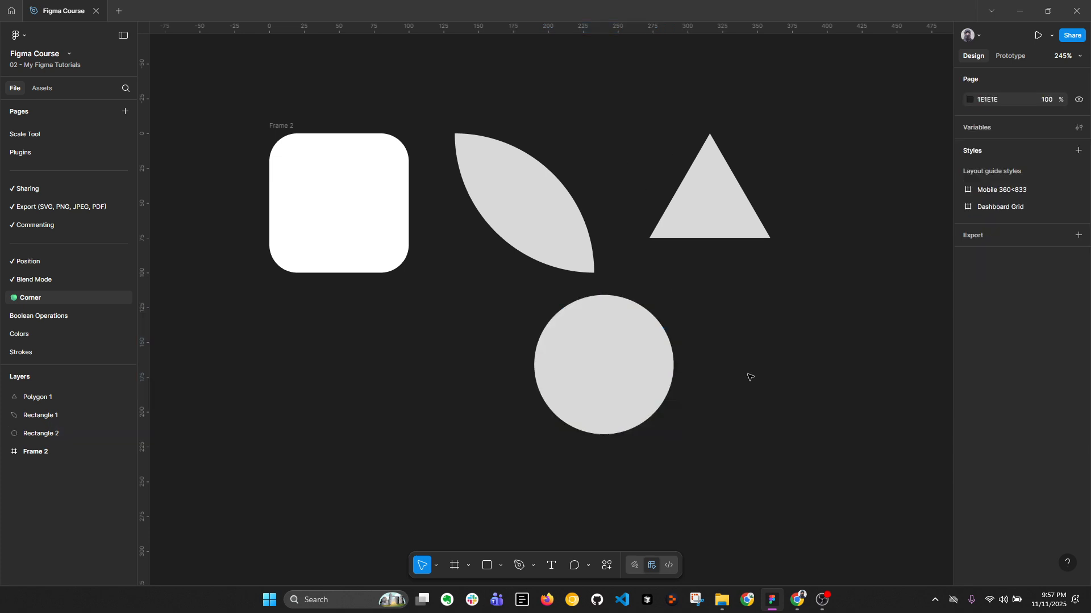
{"action": "left_click", "coordinate": [597, 356]}
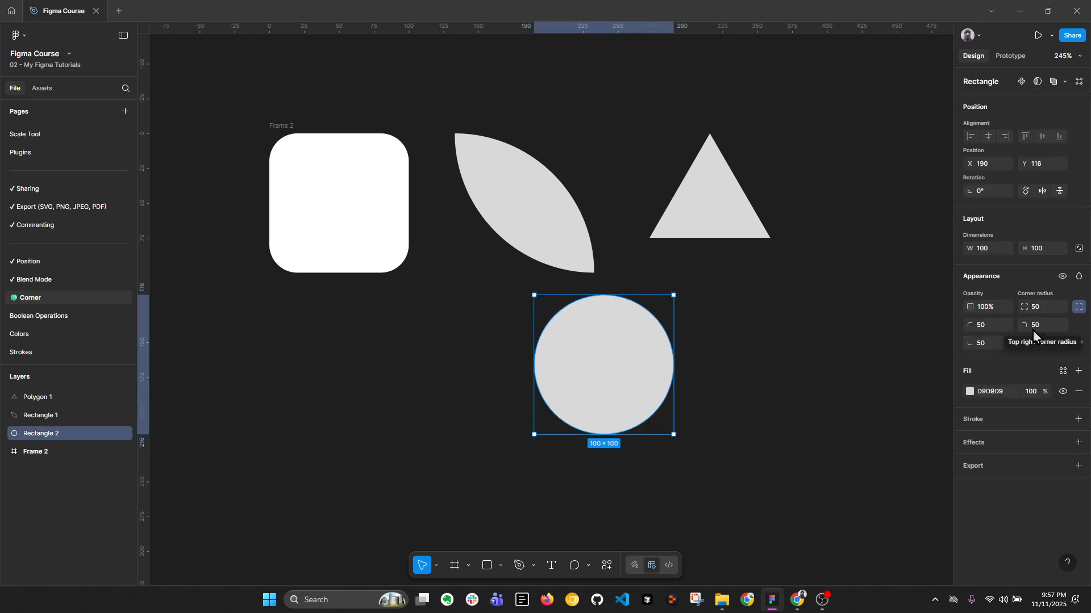
{"action": "left_click", "coordinate": [828, 363]}
- Draw a closed five-point angular shape of about 162 × 103.5 with the Pen tool, in the empty area right of the circle
{"action": "left_click_drag", "start_coordinate": [828, 362], "coordinate": [575, 344]}
{"action": "left_click", "coordinate": [518, 565]}
{"action": "left_click", "coordinate": [637, 271]}
{"action": "left_click", "coordinate": [599, 384]}
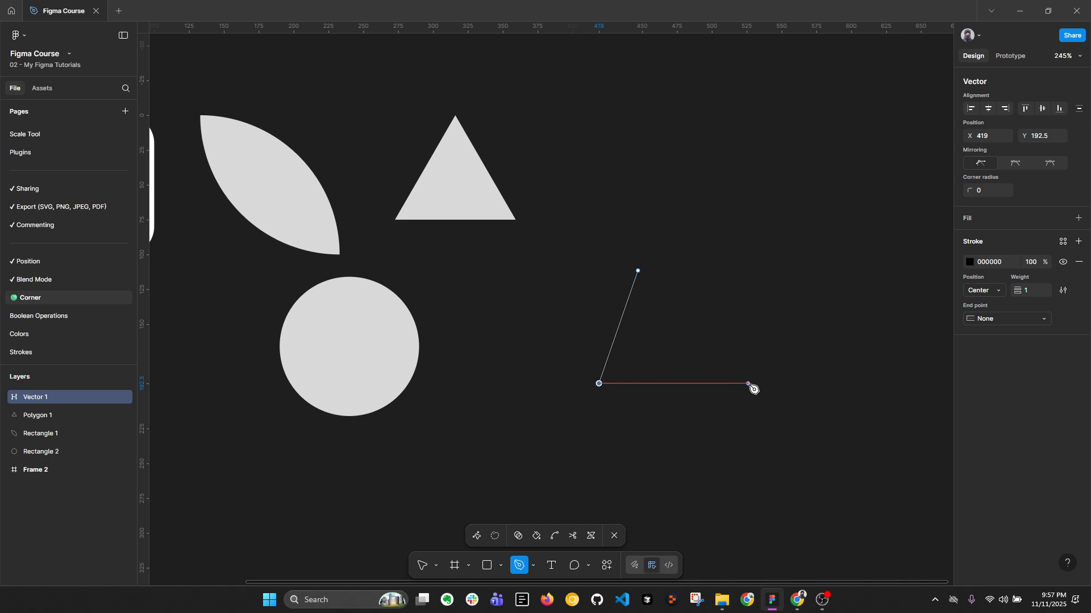
{"action": "left_click", "coordinate": [750, 384]}
{"action": "left_click", "coordinate": [683, 304]}
{"action": "left_click", "coordinate": [825, 239]}
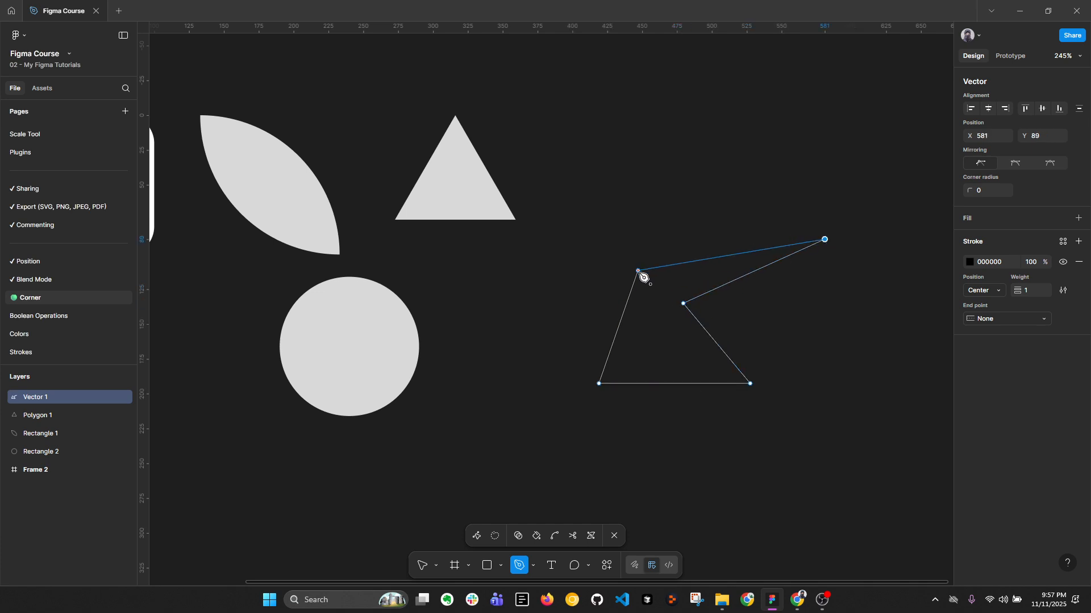
{"action": "left_click", "coordinate": [639, 272]}
{"action": "key", "text": "v"}
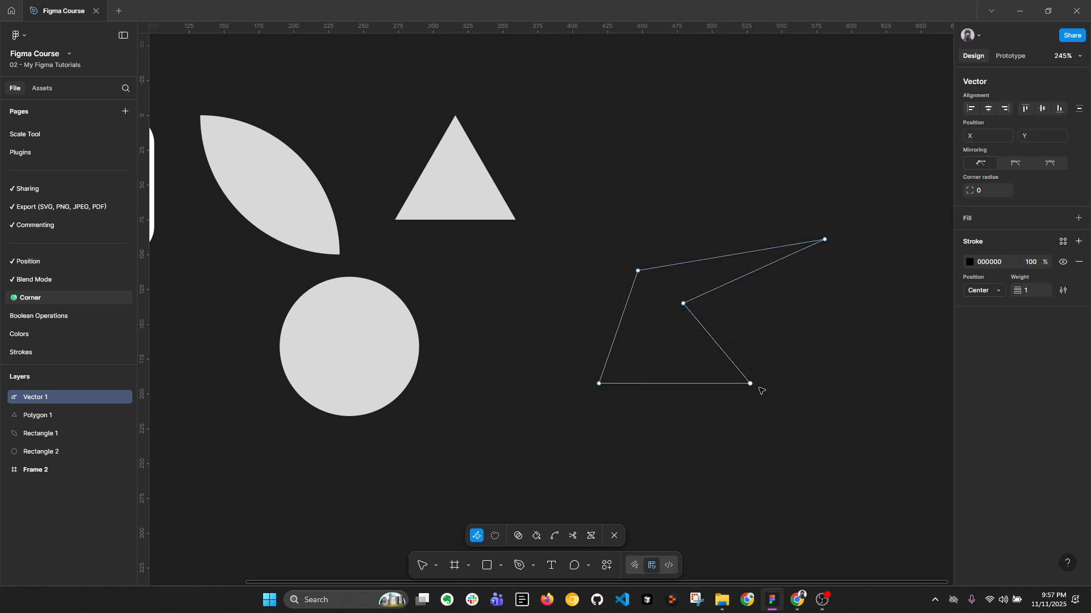
{"action": "left_click", "coordinate": [845, 394]}
- Add a D9D9D9 fill to the angular vector shape
{"action": "left_click_drag", "start_coordinate": [654, 216], "coordinate": [767, 408]}
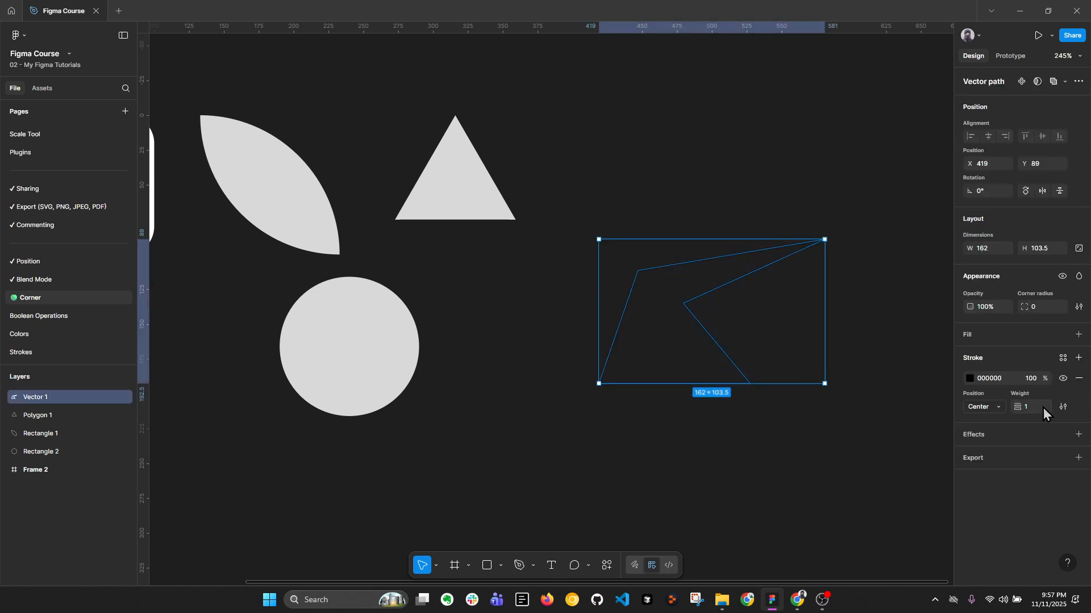
{"action": "left_click", "coordinate": [1078, 334]}
{"action": "left_click", "coordinate": [687, 468]}
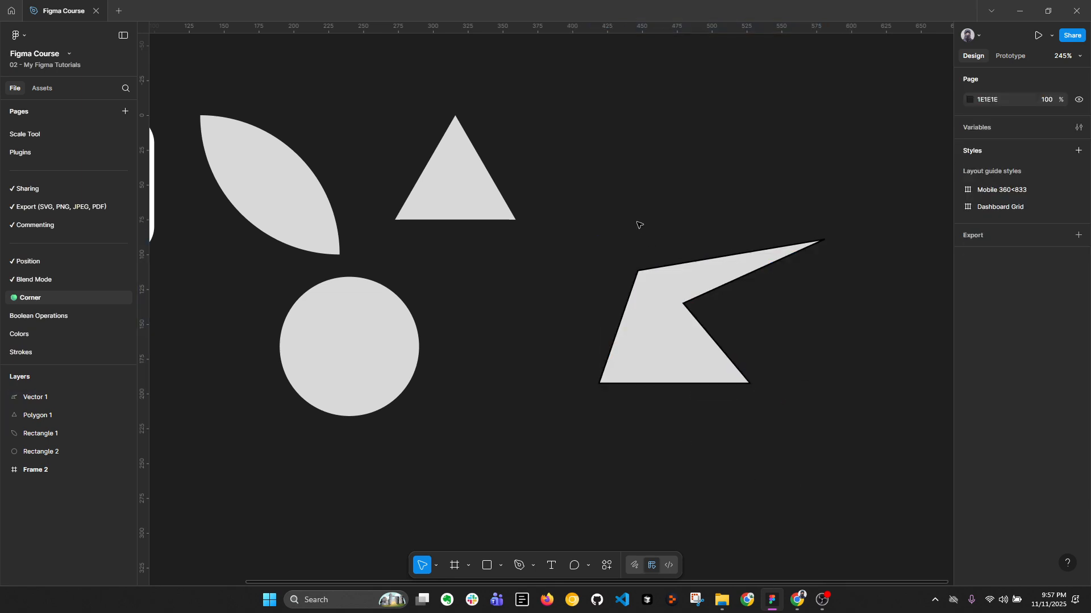
- Set the corner radius of the whole vector shape to 20
{"action": "left_click_drag", "start_coordinate": [639, 225], "coordinate": [761, 421]}
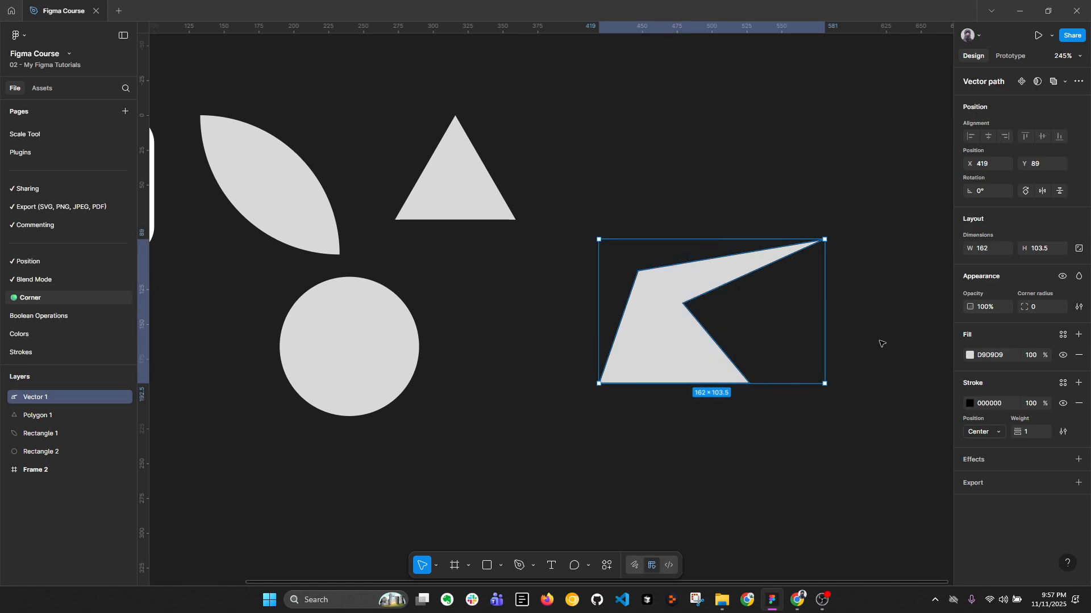
{"action": "left_click", "coordinate": [1041, 308]}
{"action": "type", "text": "20"}
{"action": "key", "text": "Return"}
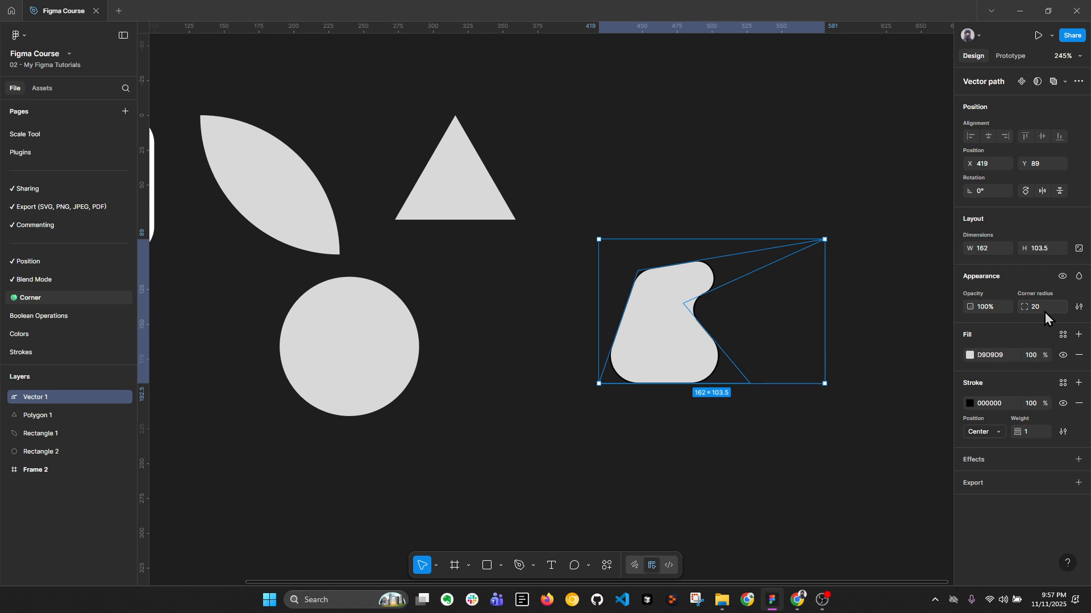
- Review the frame's and vector shape's corner settings and set the vector shape's overall corner radius to 4
{"action": "left_click", "coordinate": [297, 190]}
{"action": "scroll", "coordinate": [583, 254], "scroll_direction": "down", "scroll_amount": 2}
{"action": "left_click", "coordinate": [202, 203]}
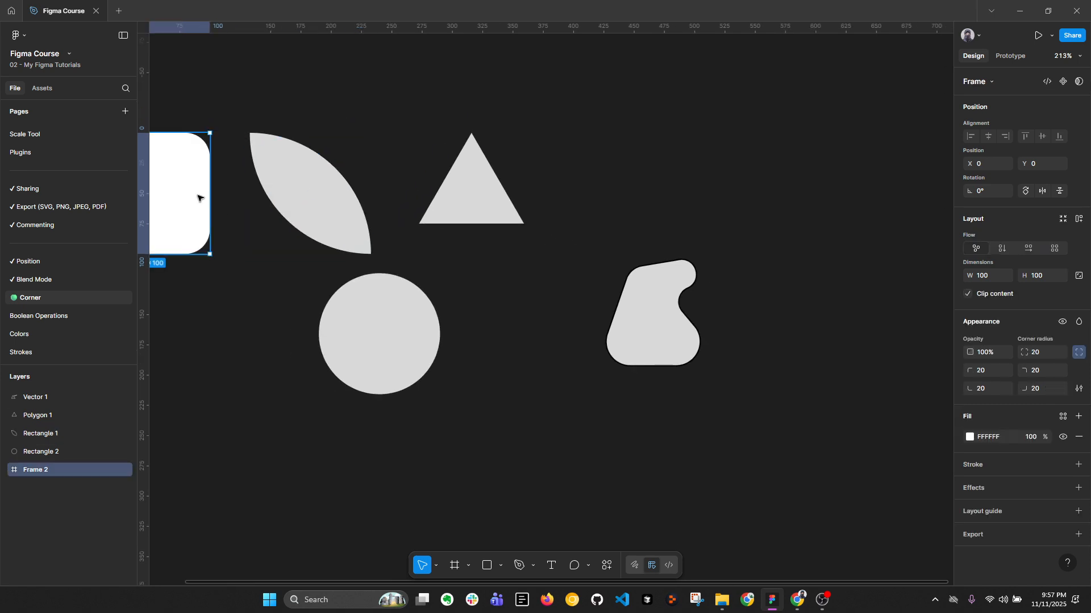
{"action": "left_click", "coordinate": [653, 285]}
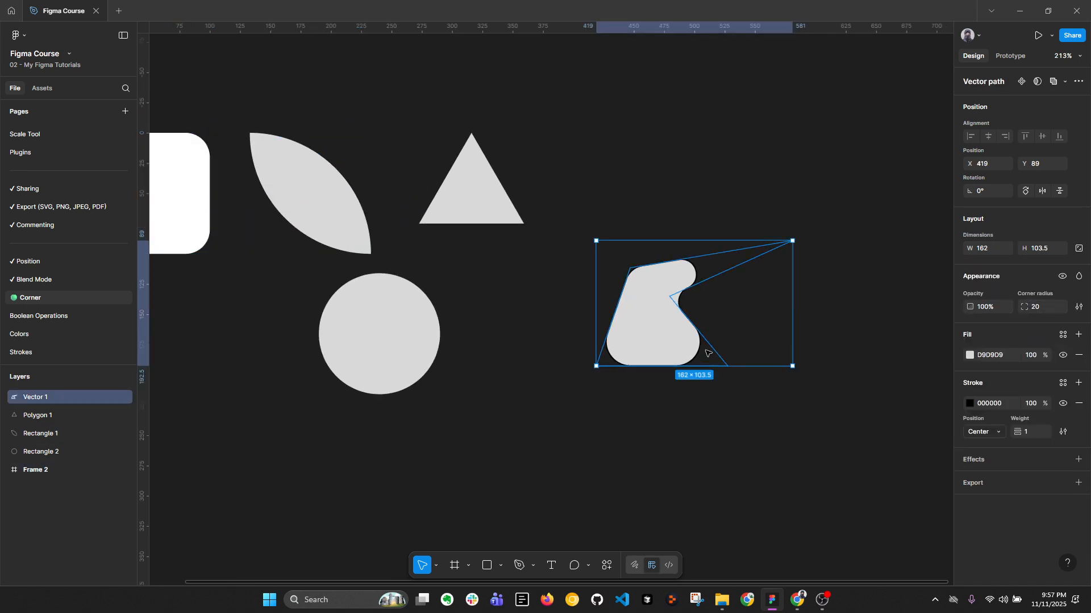
{"action": "scroll", "coordinate": [649, 285], "scroll_direction": "up", "scroll_amount": 3}
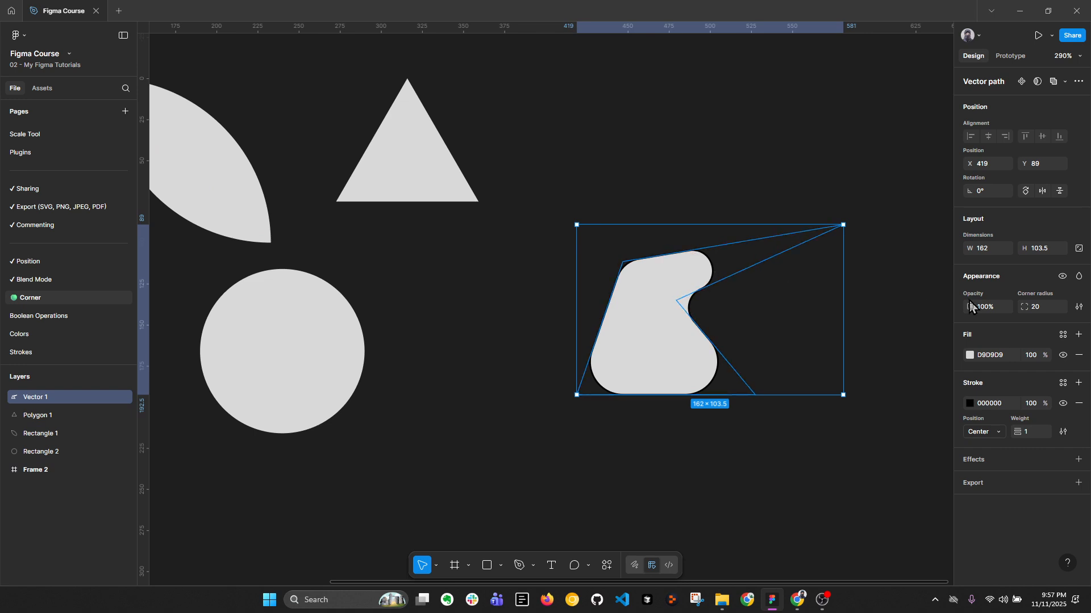
{"action": "scroll", "coordinate": [669, 276], "scroll_direction": "up", "scroll_amount": 3}
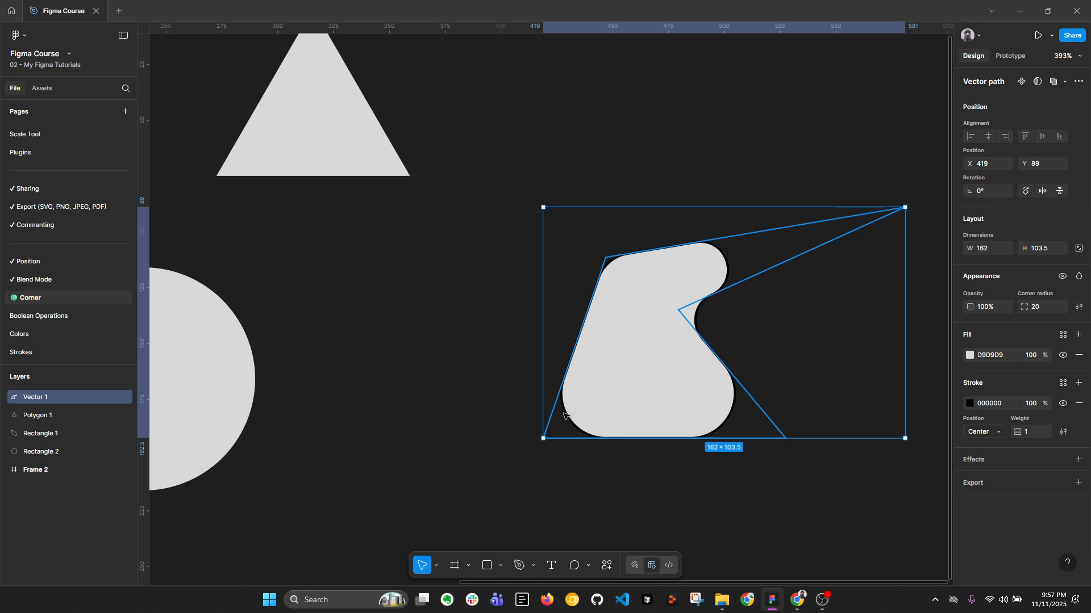
{"action": "scroll", "coordinate": [708, 276], "scroll_direction": "down", "scroll_amount": 2}
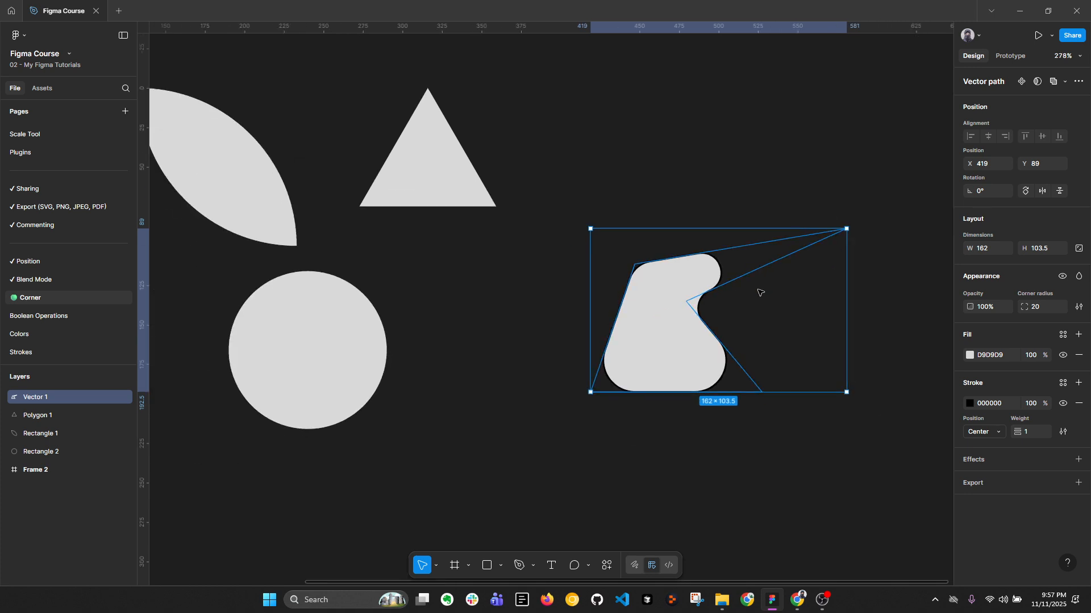
{"action": "scroll", "coordinate": [782, 309], "scroll_direction": "down", "scroll_amount": 1}
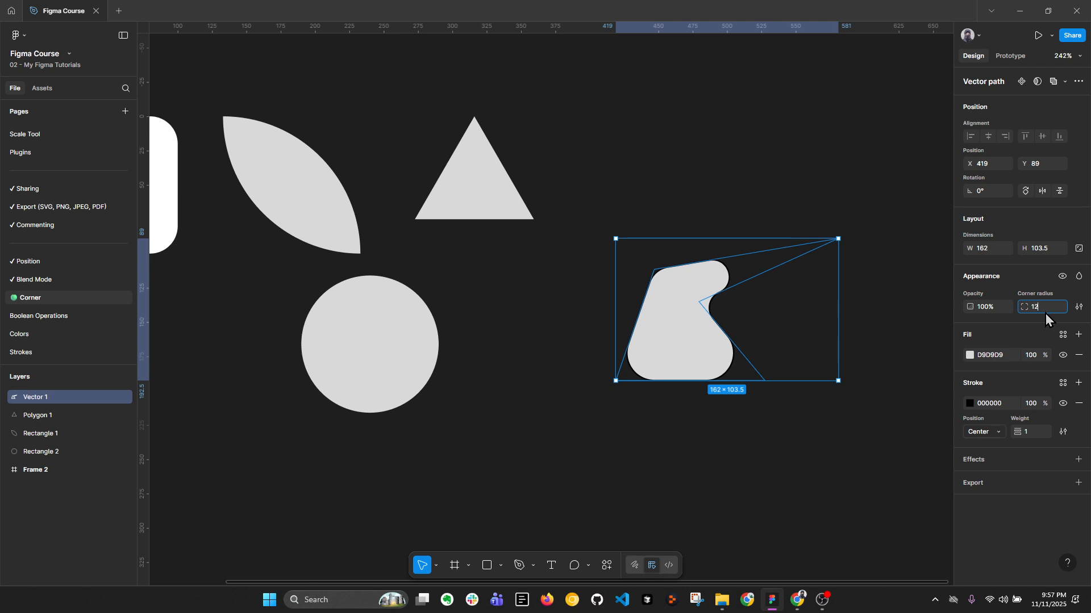
{"action": "key", "text": "Return"}
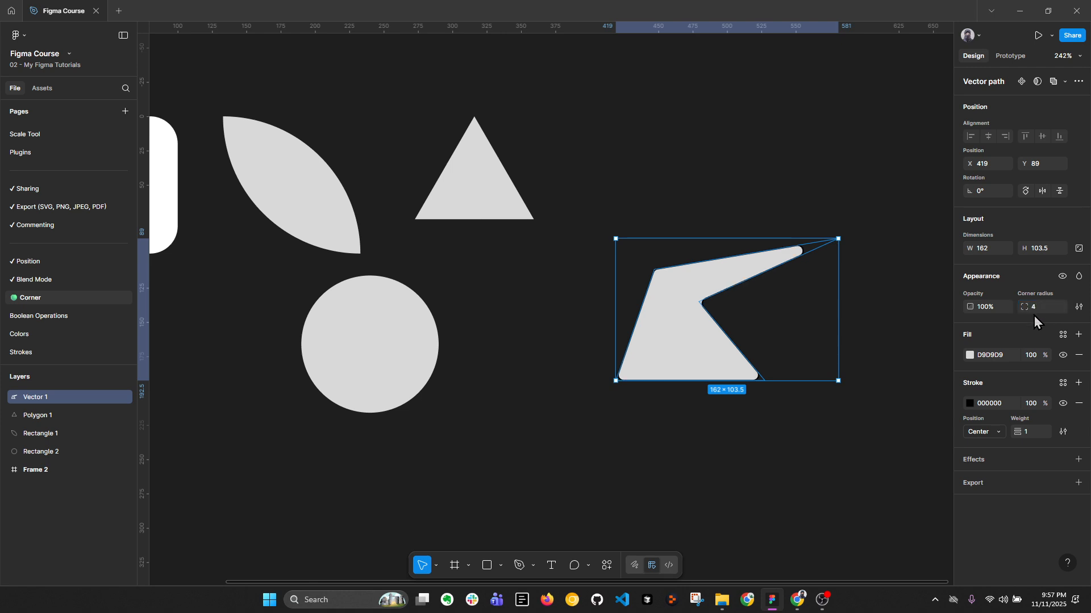
- Edit the vector shape's points and set the upper-left point's corner radius to 20
{"action": "double_click", "coordinate": [710, 276]}
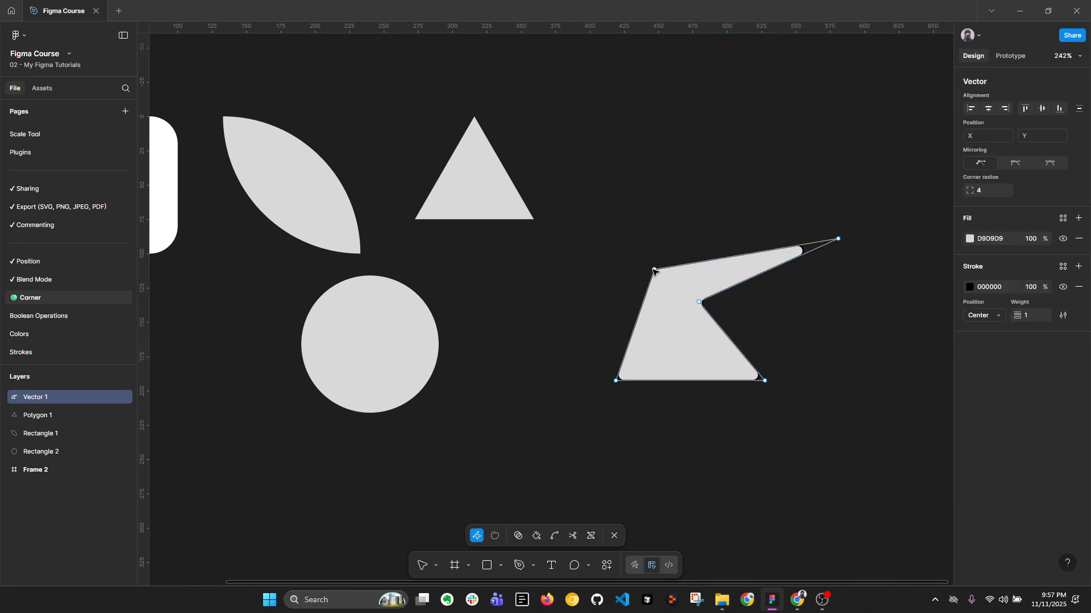
{"action": "left_click", "coordinate": [654, 269]}
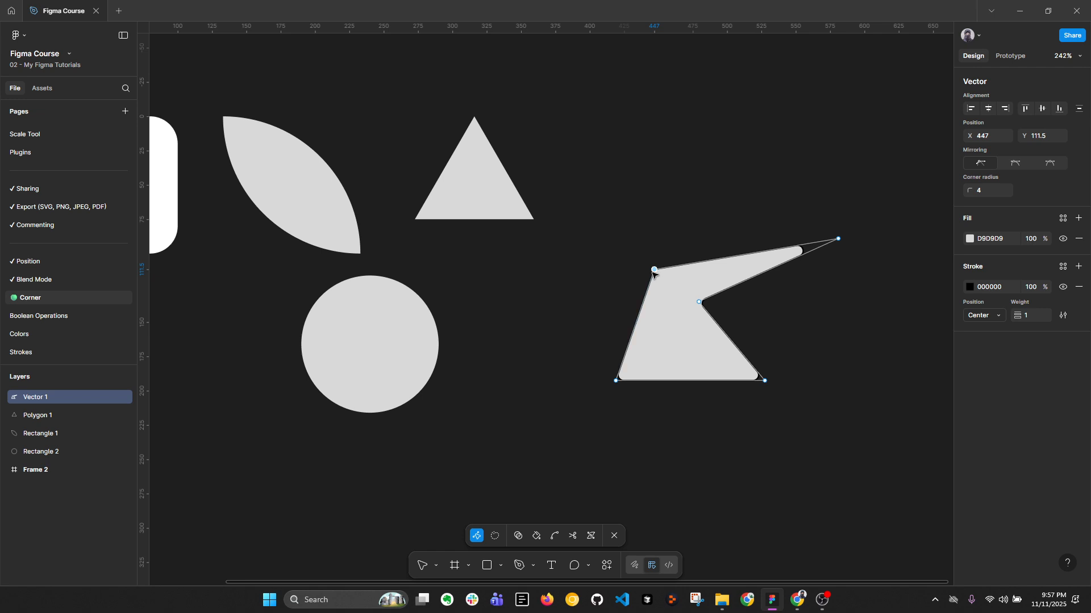
{"action": "left_click", "coordinate": [991, 192]}
{"action": "key", "text": "Return"}
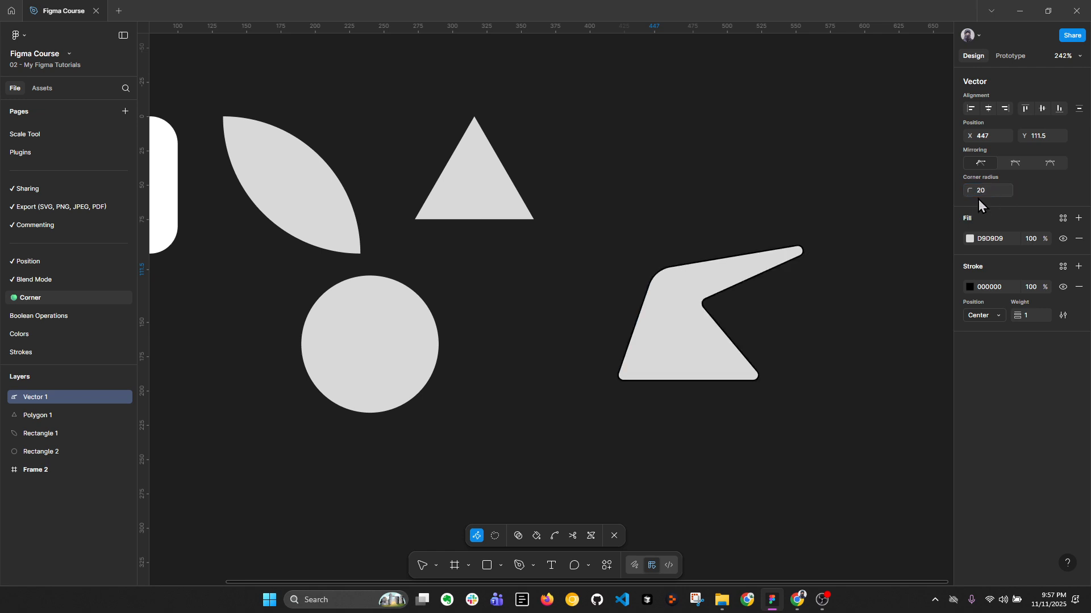
- Set the corner radius of the vector shape's far upper-right tip point to 20 and finish editing its points
{"action": "left_click_drag", "start_coordinate": [798, 221], "coordinate": [887, 339]}
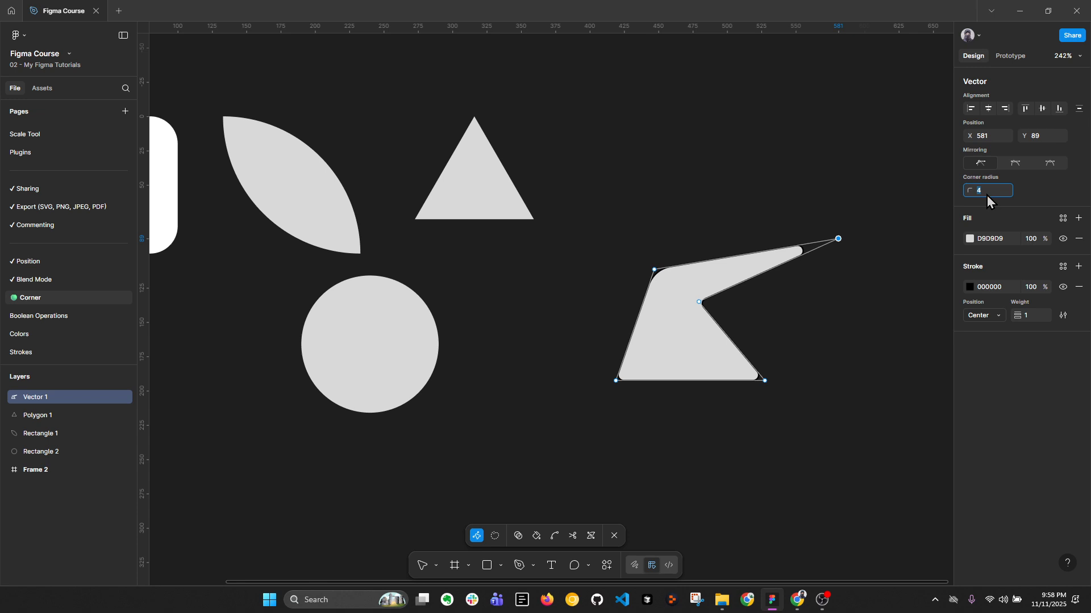
{"action": "key", "text": "Return"}
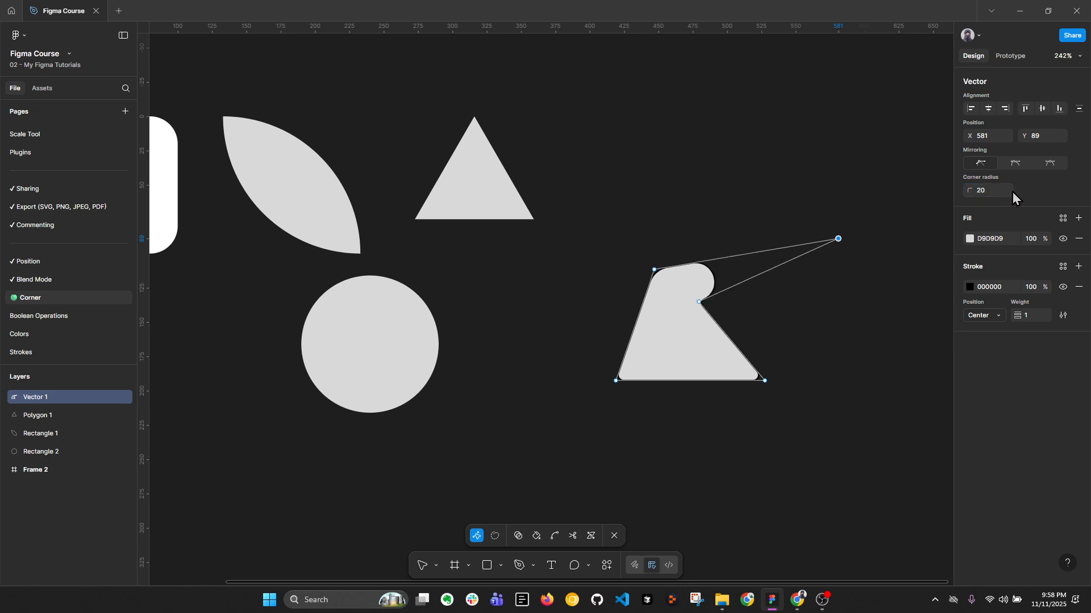
{"action": "left_click", "coordinate": [811, 363]}
{"action": "scroll", "coordinate": [732, 301], "scroll_direction": "down", "scroll_amount": 2}
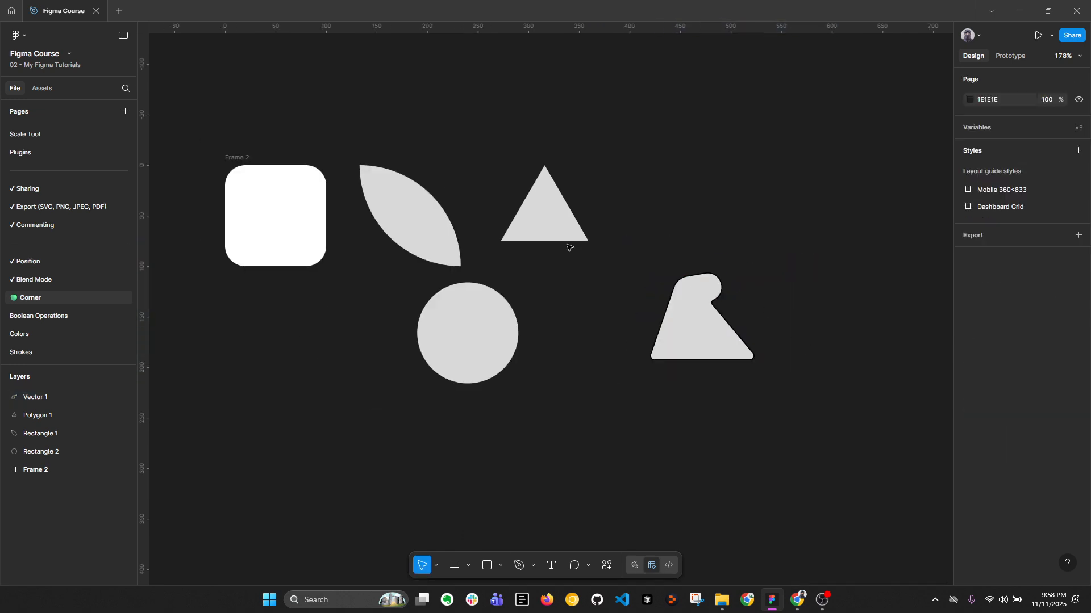
- Inspect the corner radius of the leaf-shaped rectangle's upper-left point in point editing mode
{"action": "left_click", "coordinate": [421, 231]}
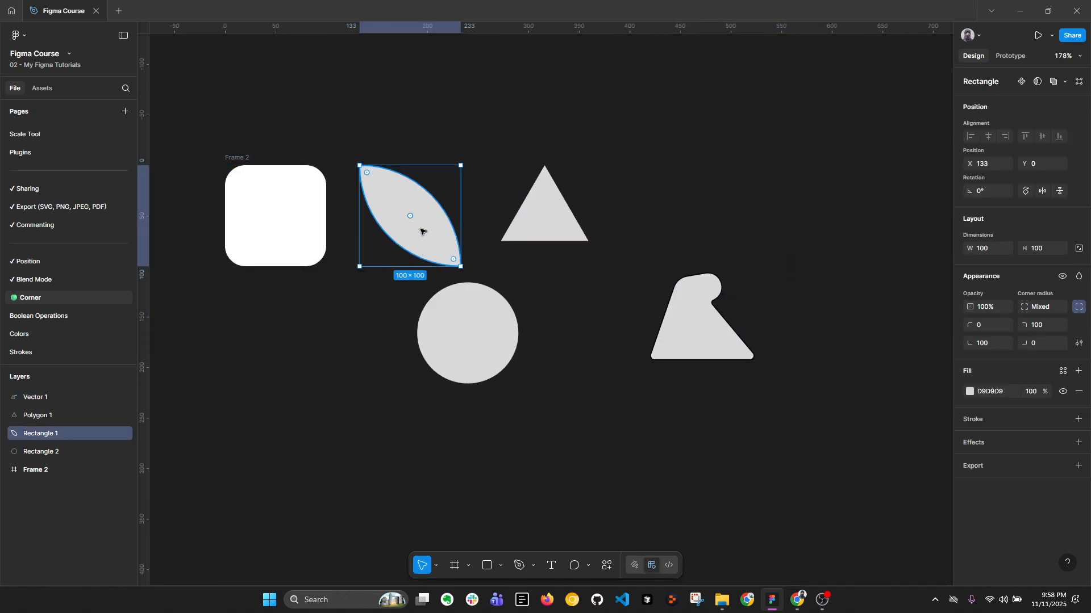
{"action": "double_click", "coordinate": [421, 232]}
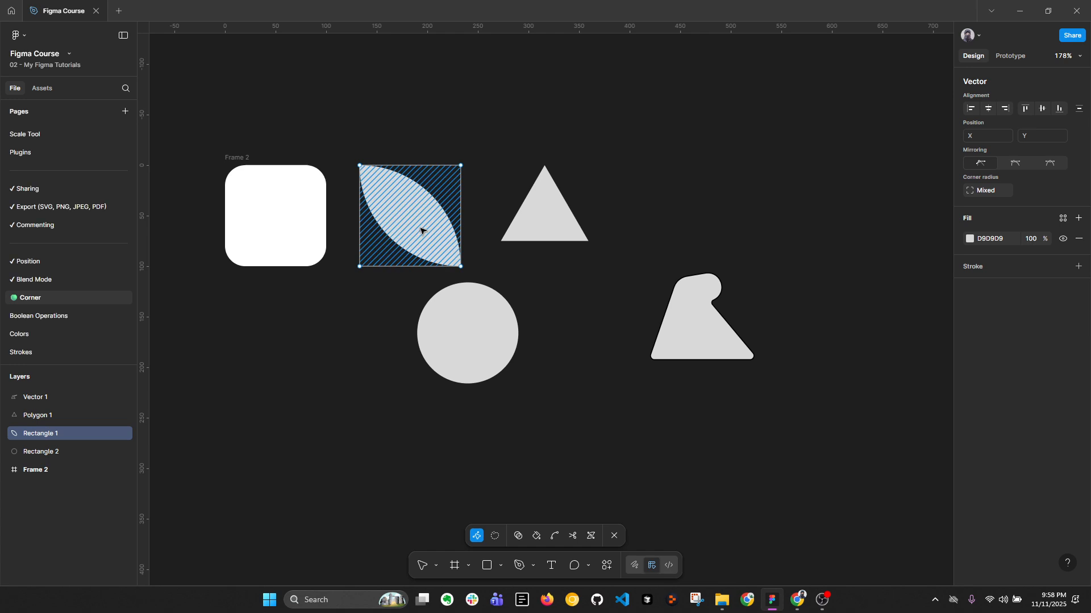
{"action": "left_click", "coordinate": [360, 167]}
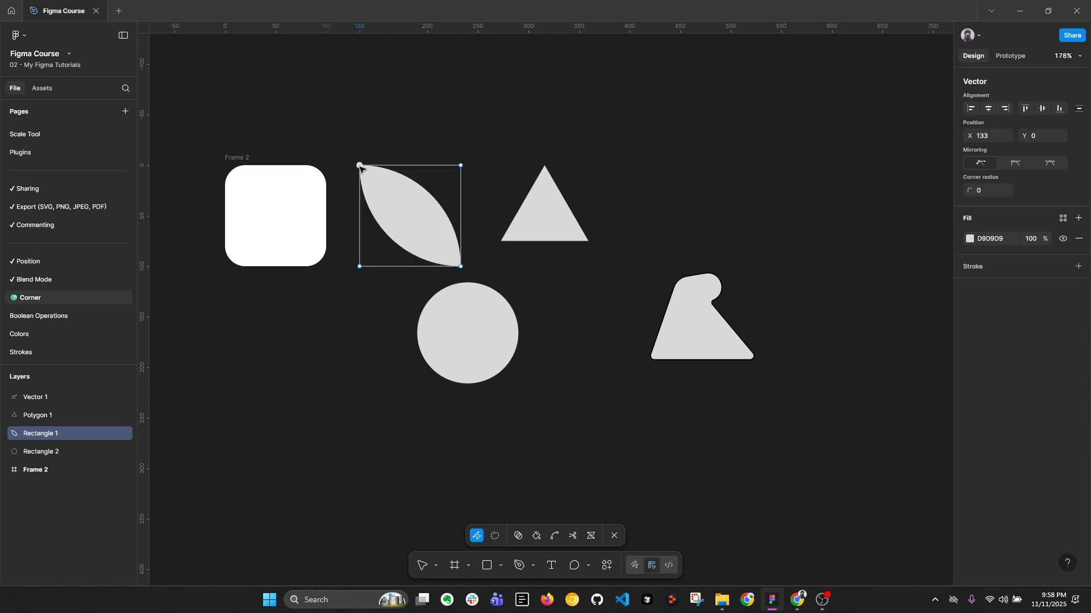
{"action": "left_click", "coordinate": [980, 192]}
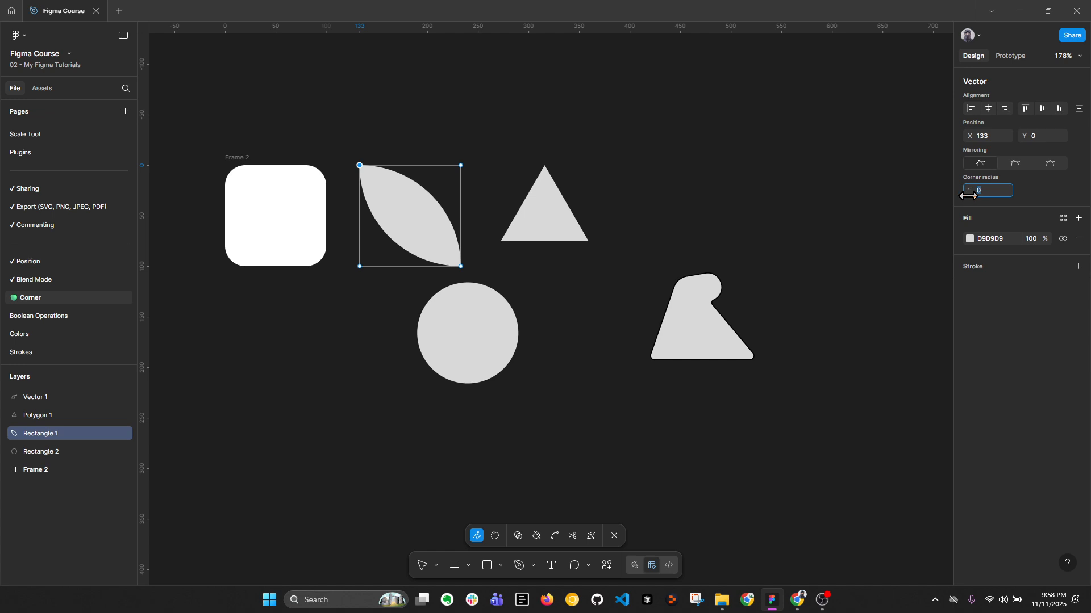
{"action": "left_click", "coordinate": [742, 199]}
{"action": "double_click", "coordinate": [740, 200]}
- Compare the corner radius and corner smoothing options available for the vector shape, triangle, frame and leaf-shaped rectangle
{"action": "left_click", "coordinate": [731, 328]}
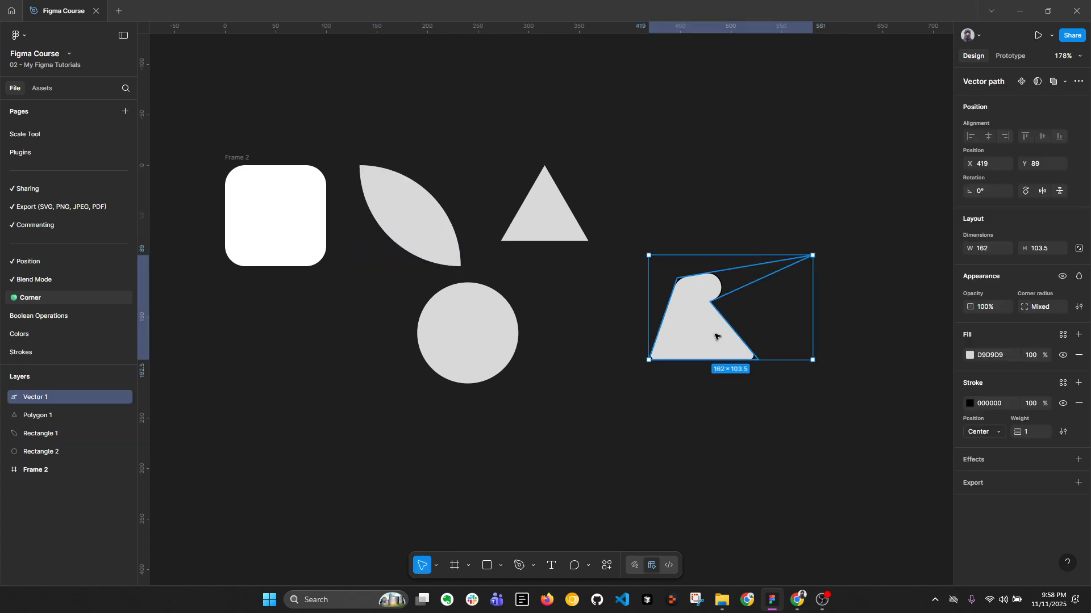
{"action": "left_click", "coordinate": [1078, 307]}
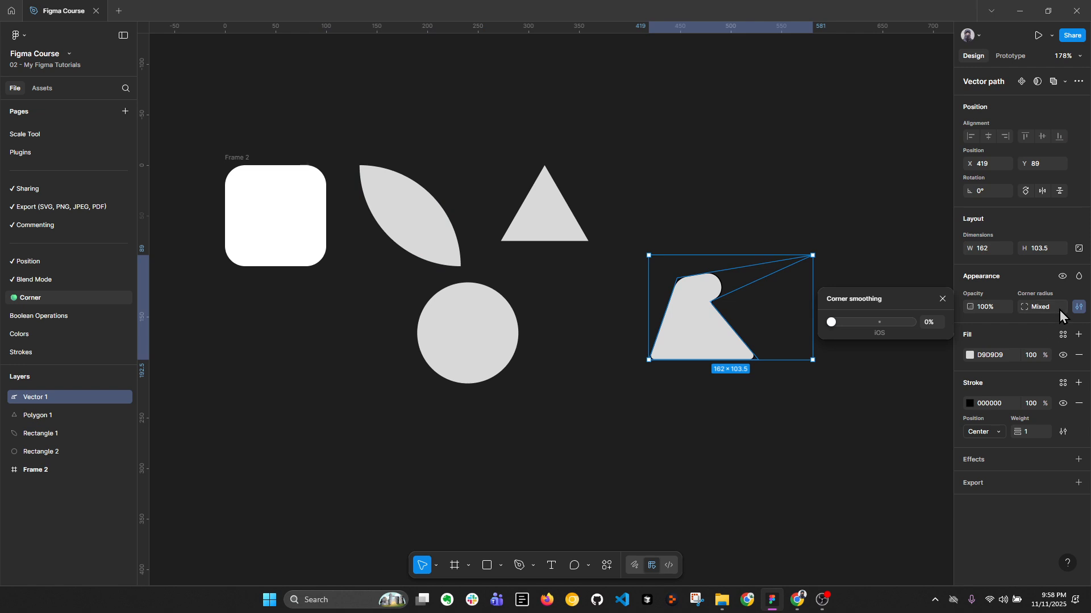
{"action": "left_click", "coordinate": [1079, 307]}
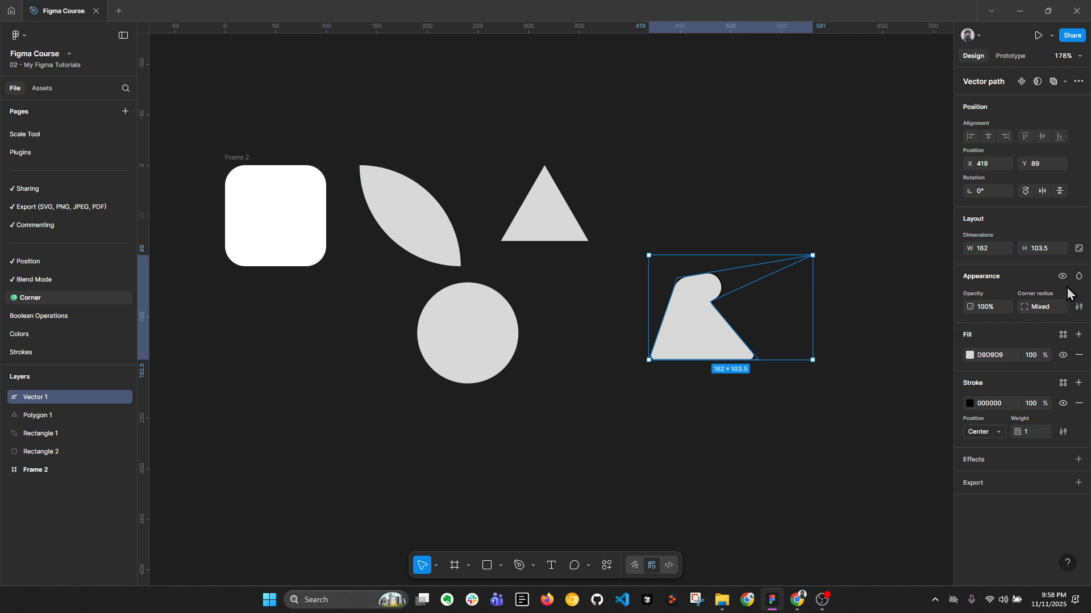
{"action": "left_click", "coordinate": [548, 237]}
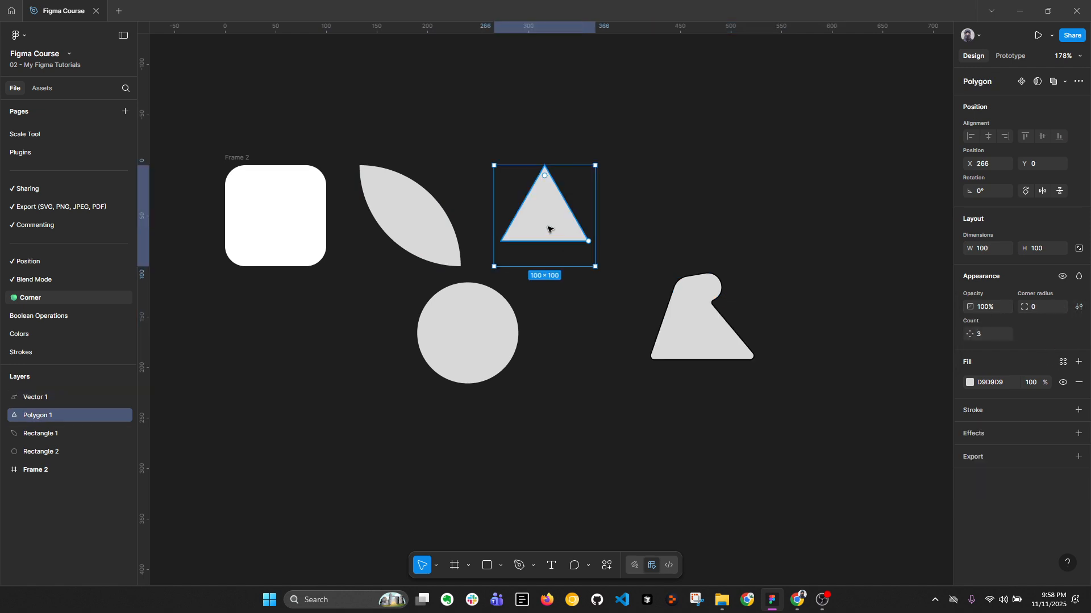
{"action": "left_click", "coordinate": [262, 213]}
{"action": "left_click", "coordinate": [393, 219]}
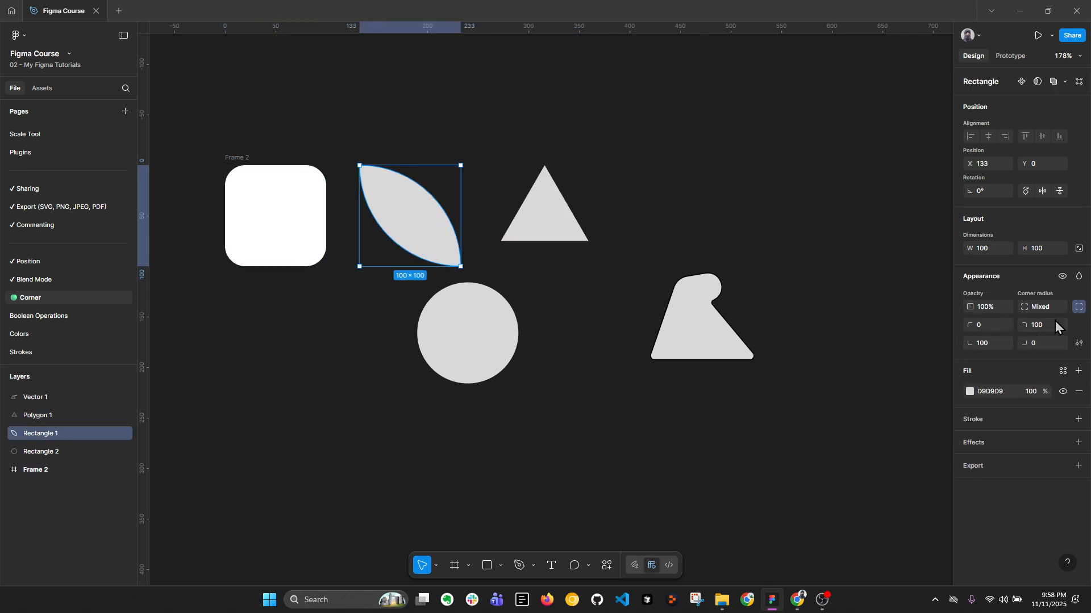
{"action": "left_click", "coordinate": [705, 333]}
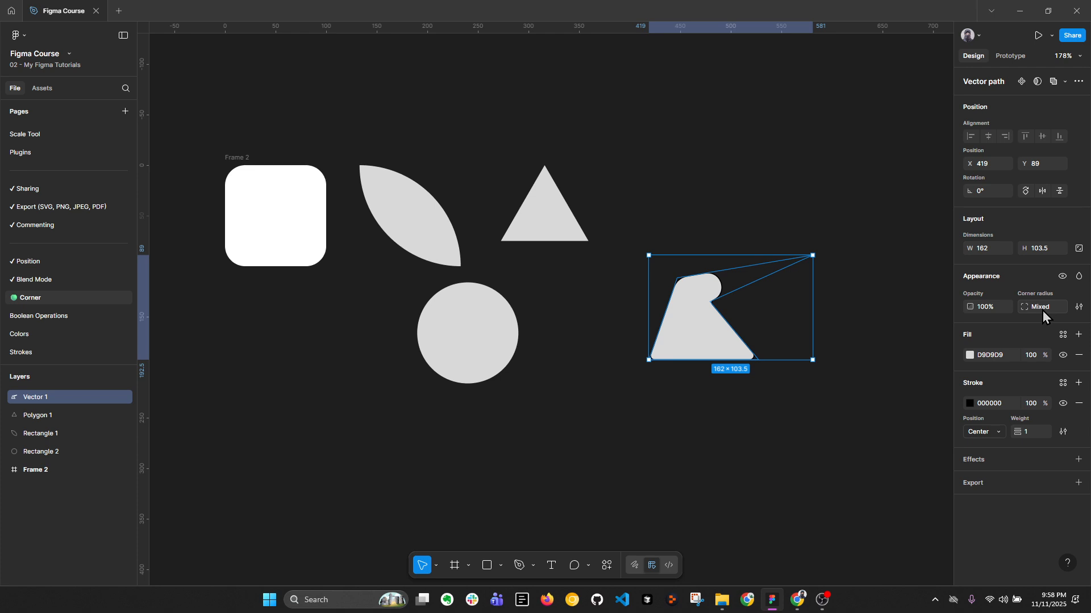
{"action": "left_click", "coordinate": [864, 382]}
- Draw a horizontal line about 194 long in the empty area below the shapes and check its corner radius option
{"action": "scroll", "coordinate": [761, 366], "scroll_direction": "down", "scroll_amount": 2}
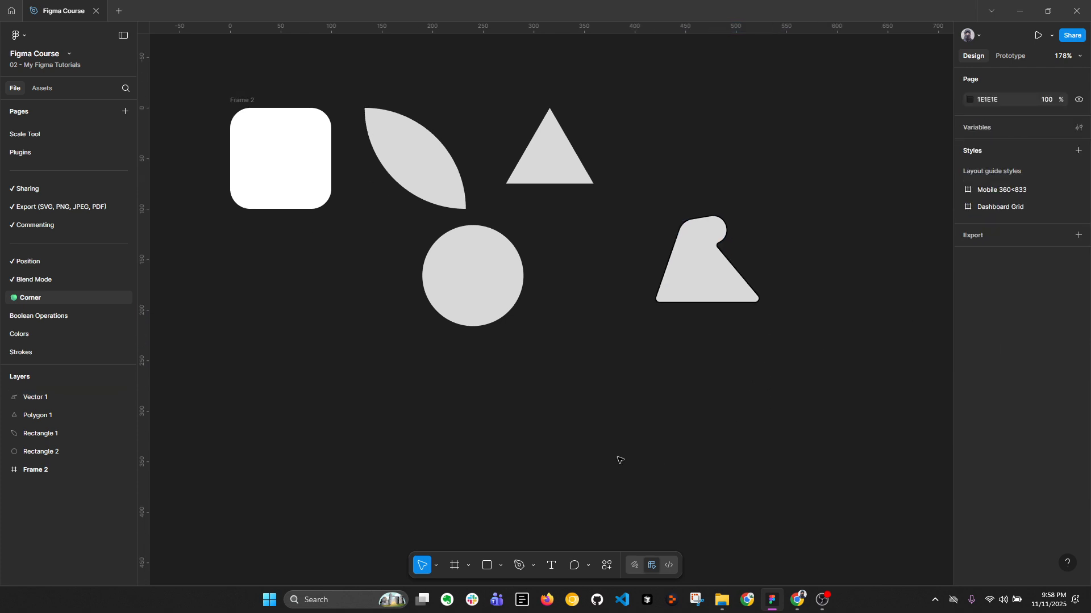
{"action": "left_click", "coordinate": [502, 564]}
{"action": "left_click", "coordinate": [531, 477]}
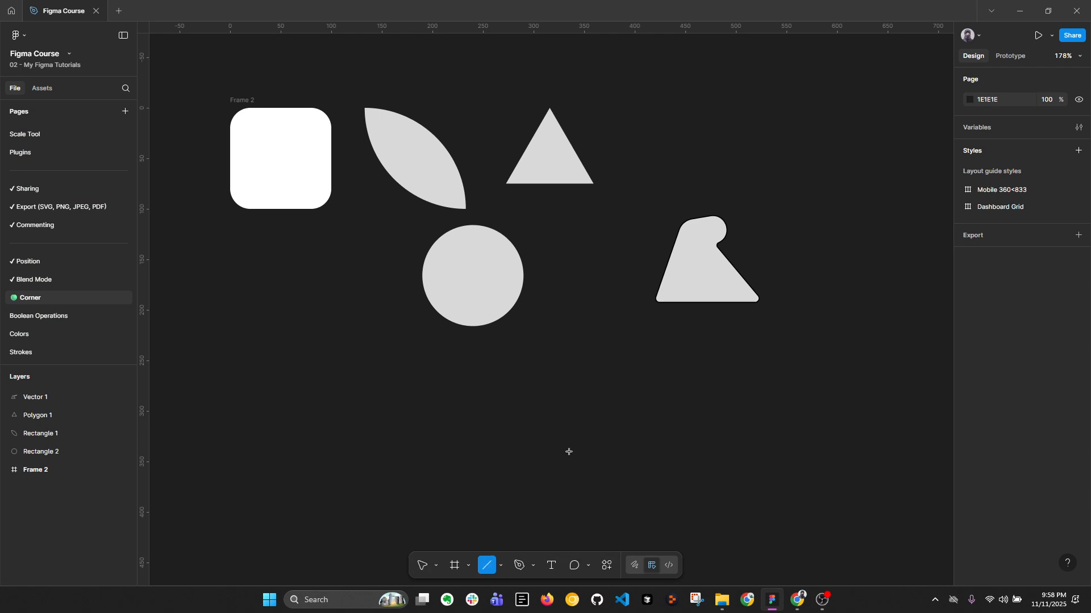
{"action": "left_click_drag", "start_coordinate": [523, 452], "coordinate": [720, 451]}
{"action": "left_click", "coordinate": [647, 506]}
{"action": "scroll", "coordinate": [649, 477], "scroll_direction": "down", "scroll_amount": 2}
{"action": "left_click_drag", "start_coordinate": [519, 361], "coordinate": [726, 449]}
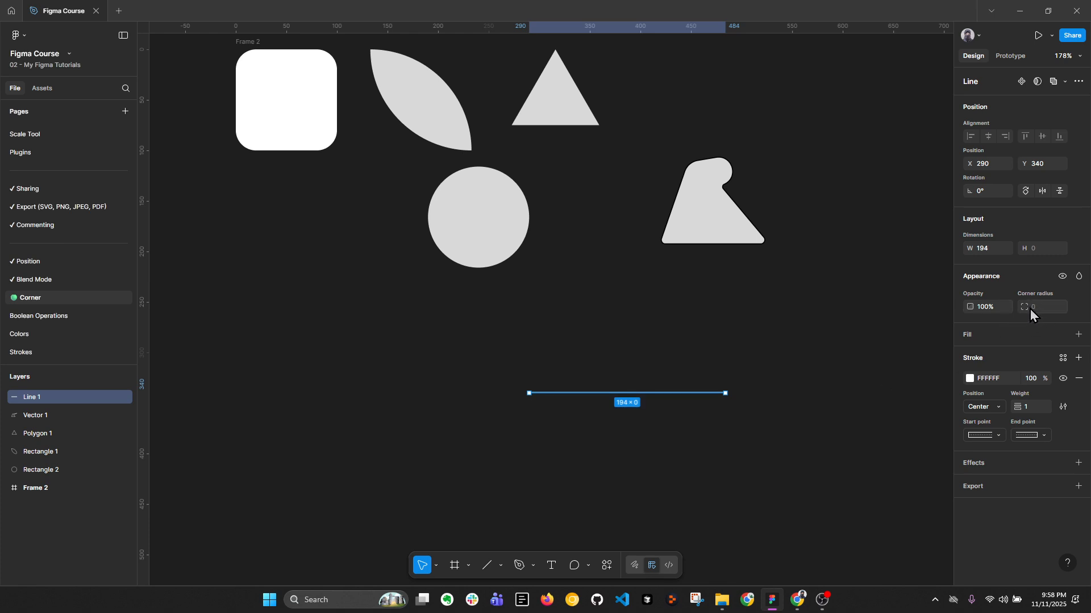
{"action": "left_click", "coordinate": [619, 478]}
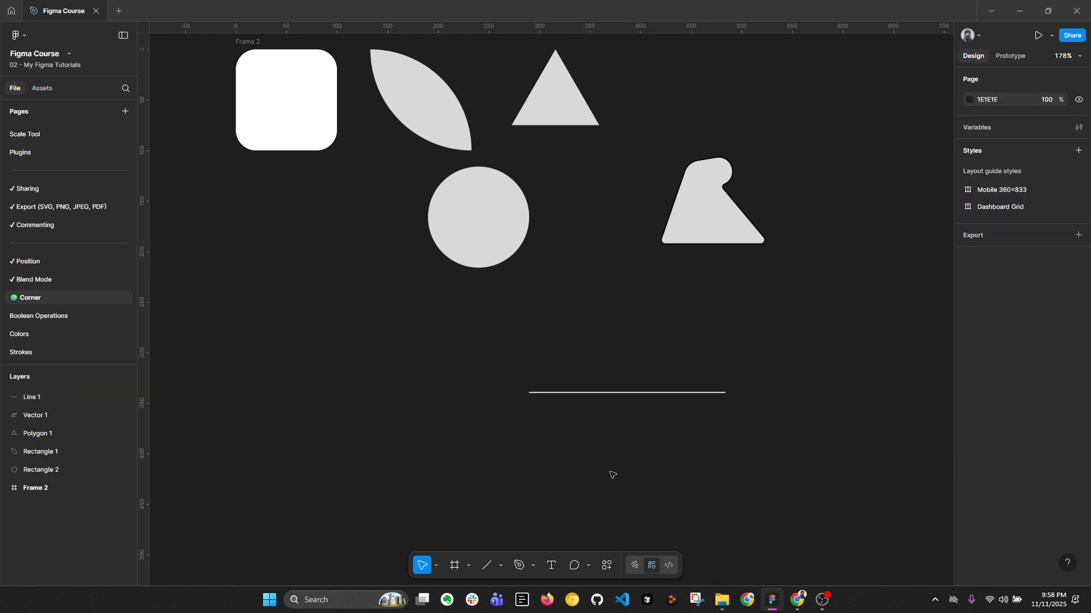
- Draw a horizontal arrow about 176 long below the line
{"action": "left_click", "coordinate": [502, 565]}
{"action": "left_click", "coordinate": [563, 479]}
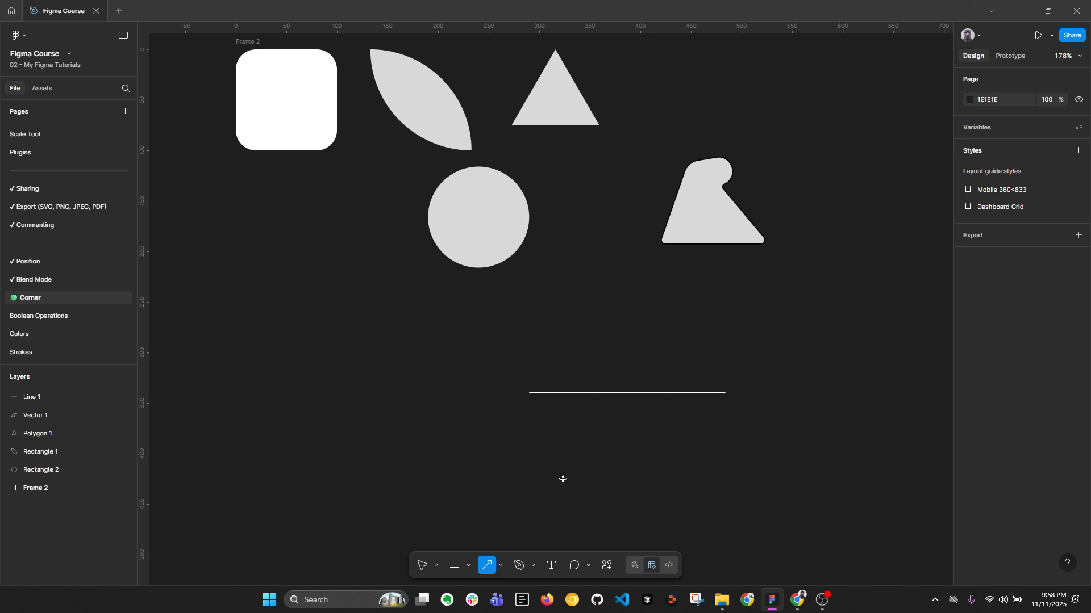
{"action": "mouse_move", "coordinate": [529, 480]}
{"action": "left_mouse_down"}
{"action": "mouse_move", "coordinate": [707, 480]}
{"action": "mouse_move", "coordinate": [764, 404]}
{"action": "left_mouse_up"}
{"action": "scroll", "coordinate": [708, 495], "scroll_direction": "up", "scroll_amount": 6}
{"action": "key", "text": "space"}
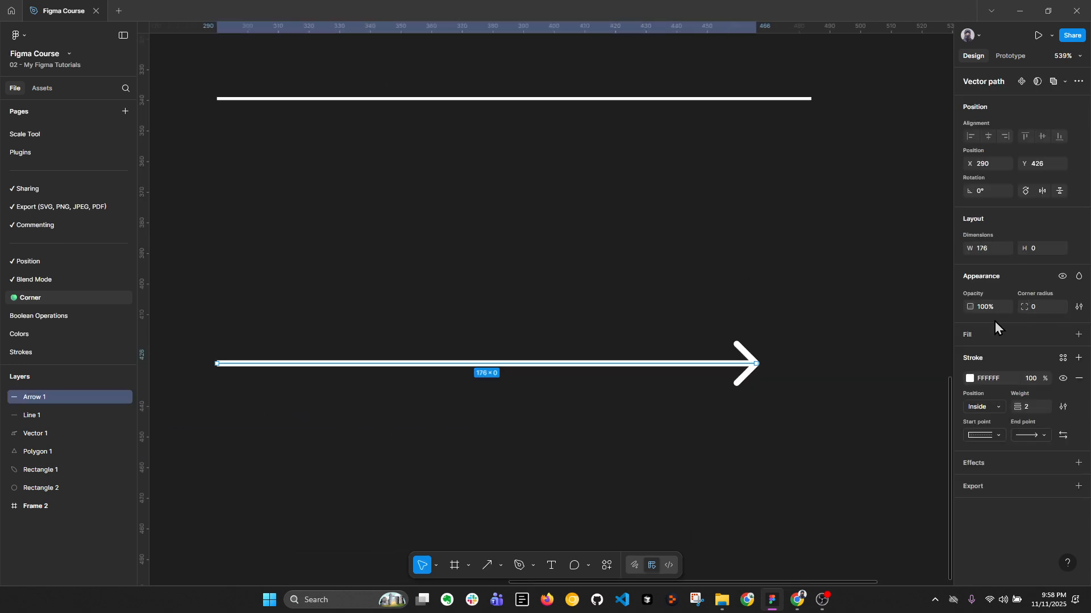
- Set the arrow's corner radius to 30 and its stroke weight to 39
{"action": "type", "text": "30"}
{"action": "key", "text": "Return"}
{"action": "mouse_move", "coordinate": [1017, 407]}
{"action": "left_mouse_down"}
{"action": "mouse_move", "coordinate": [1070, 412]}
{"action": "mouse_move", "coordinate": [1015, 343]}
{"action": "left_mouse_up"}
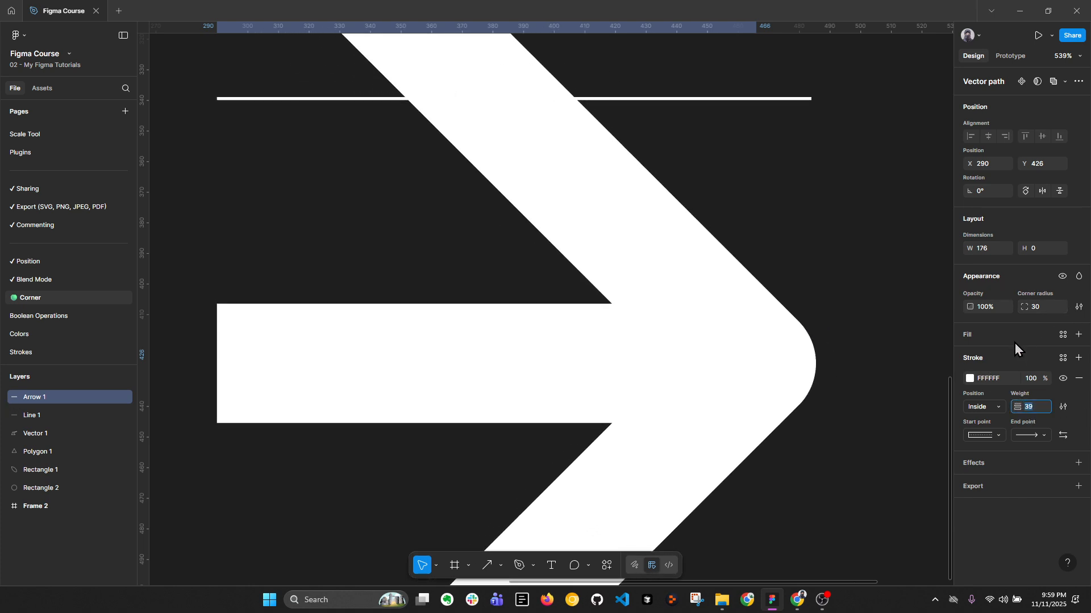
- Set the arrow's corner radius to 0
{"action": "left_click", "coordinate": [1041, 308]}
{"action": "type", "text": "0"}
{"action": "key", "text": "Return"}
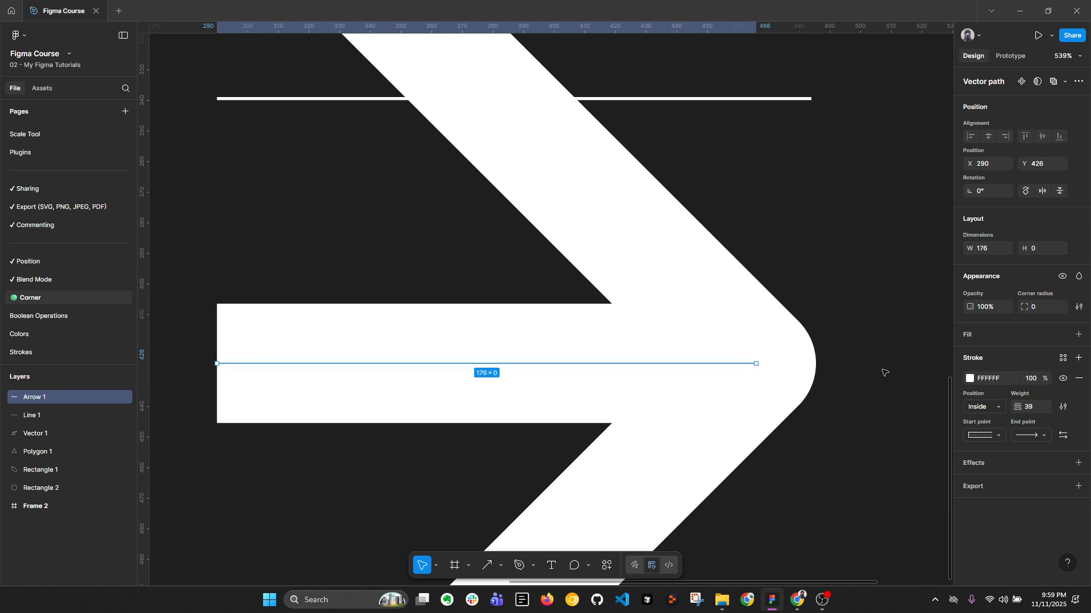
- Delete the line and the thick arrow together
{"action": "scroll", "coordinate": [883, 370], "scroll_direction": "down", "scroll_amount": 4}
{"action": "left_click", "coordinate": [796, 408]}
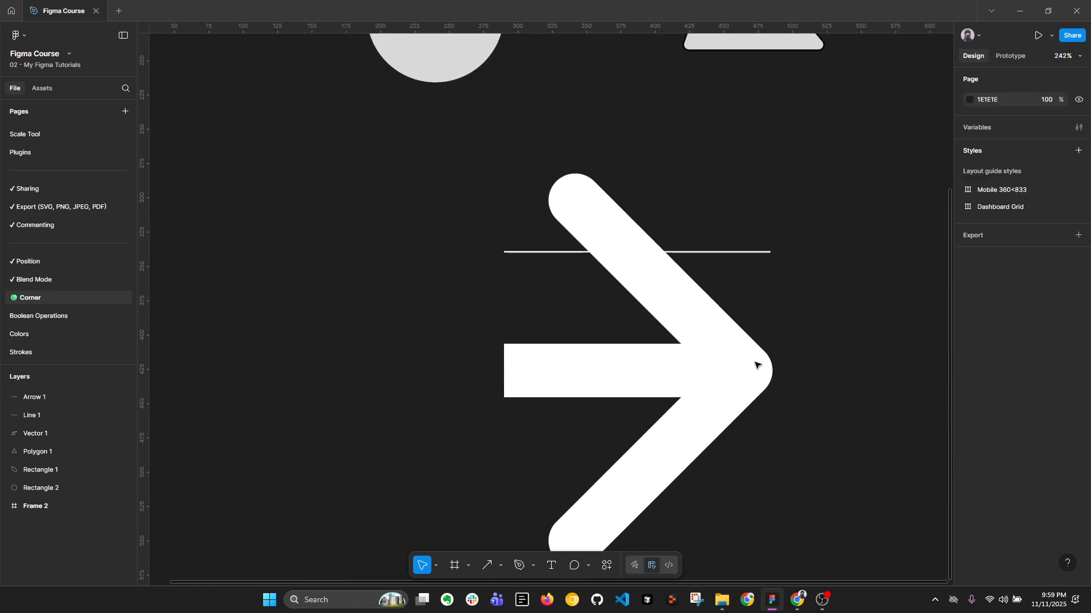
{"action": "left_click_drag", "start_coordinate": [459, 223], "coordinate": [760, 441]}
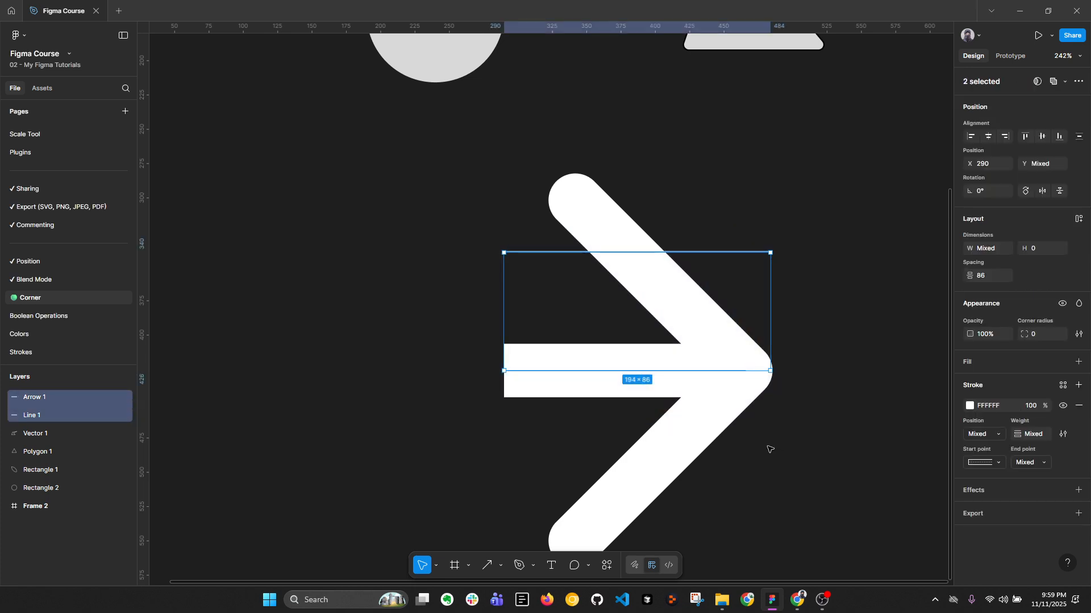
{"action": "key", "text": "Delete"}
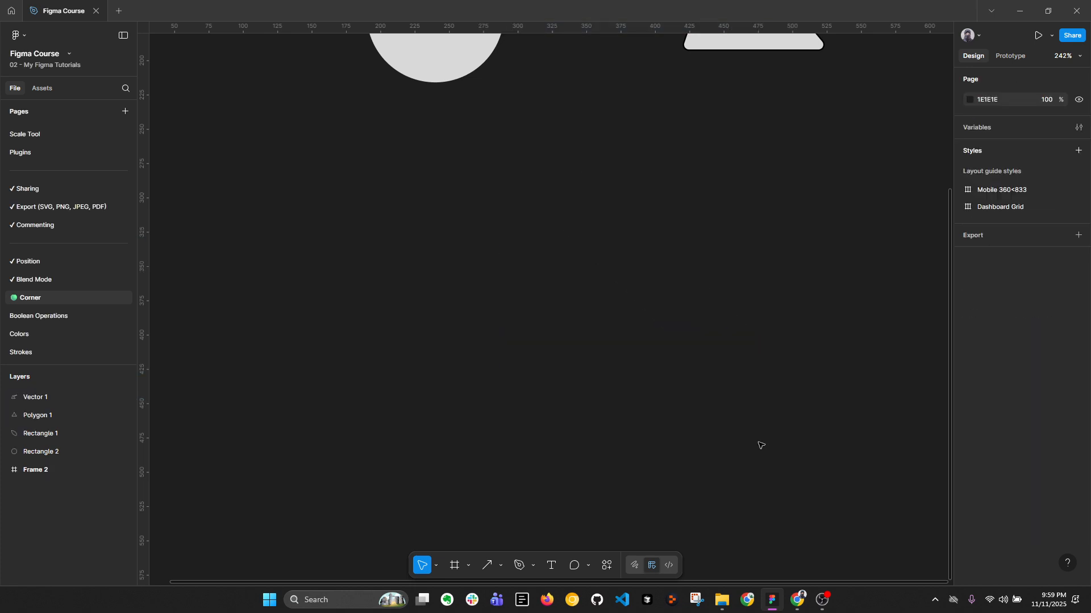
- Draw a square about 110 by 110 in the empty area below the circle and the vector shape
{"action": "scroll", "coordinate": [551, 326], "scroll_direction": "right", "scroll_amount": 2}
{"action": "scroll", "coordinate": [551, 326], "scroll_direction": "up", "scroll_amount": 2}
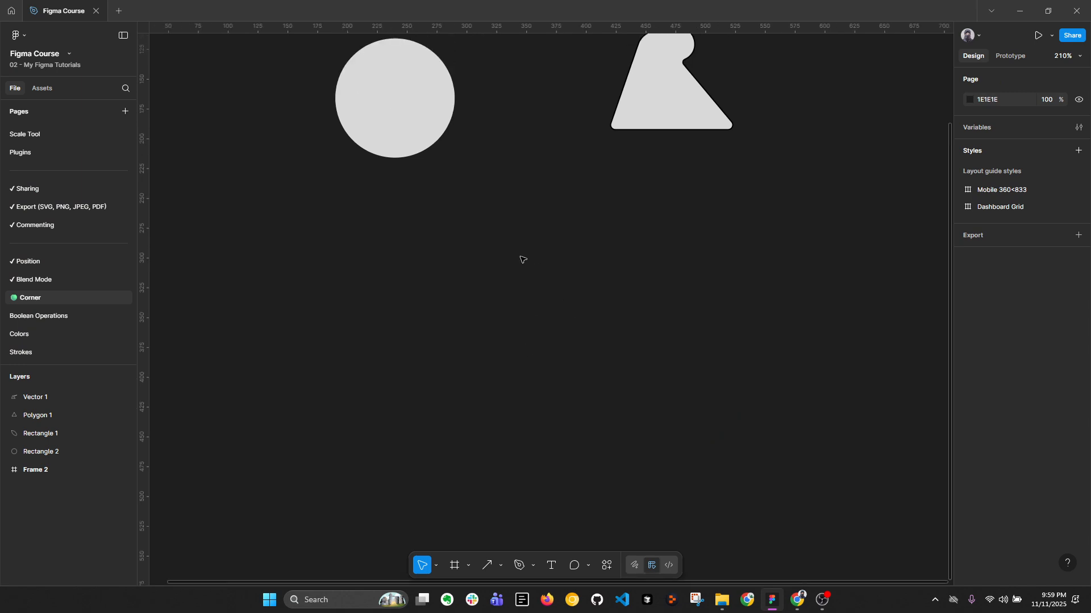
{"action": "key", "text": "r"}
{"action": "left_click_drag", "start_coordinate": [512, 223], "coordinate": [643, 355]}
{"action": "left_click", "coordinate": [732, 439]}
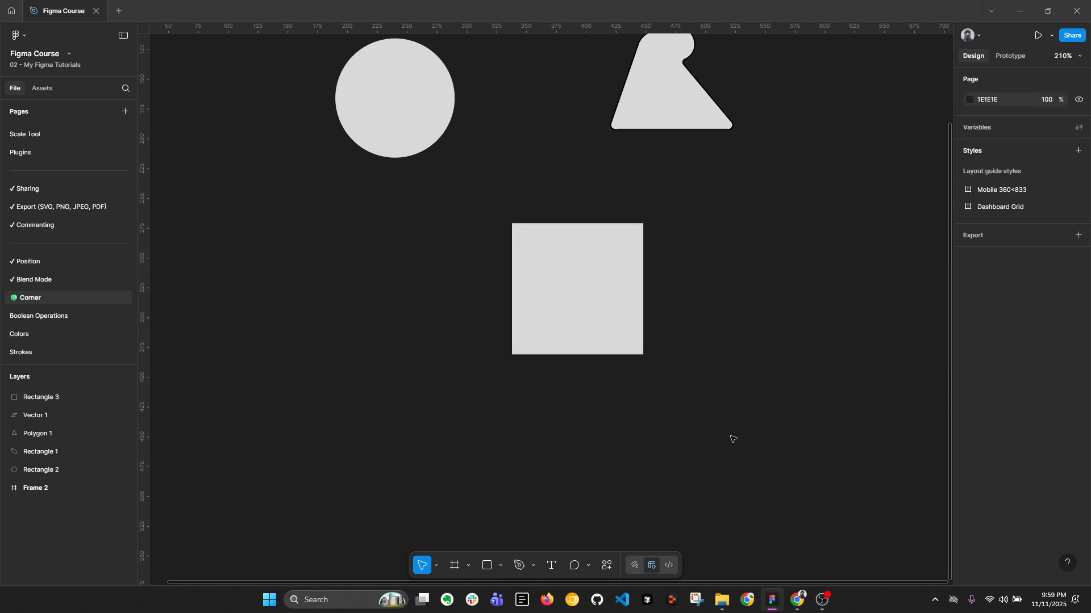
- Duplicate the triangle and center the copy over the new square
{"action": "left_click", "coordinate": [668, 120]}
{"action": "scroll", "coordinate": [625, 170], "scroll_direction": "up", "scroll_amount": 3}
{"action": "left_click", "coordinate": [474, 104]}
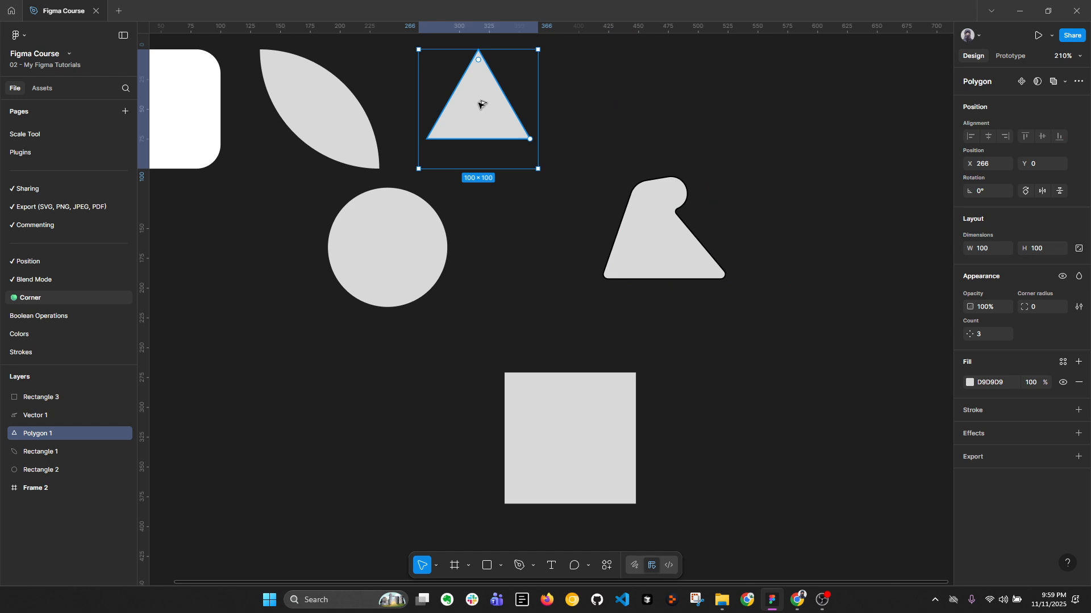
{"action": "left_click_drag", "start_coordinate": [480, 104], "coordinate": [572, 434]}
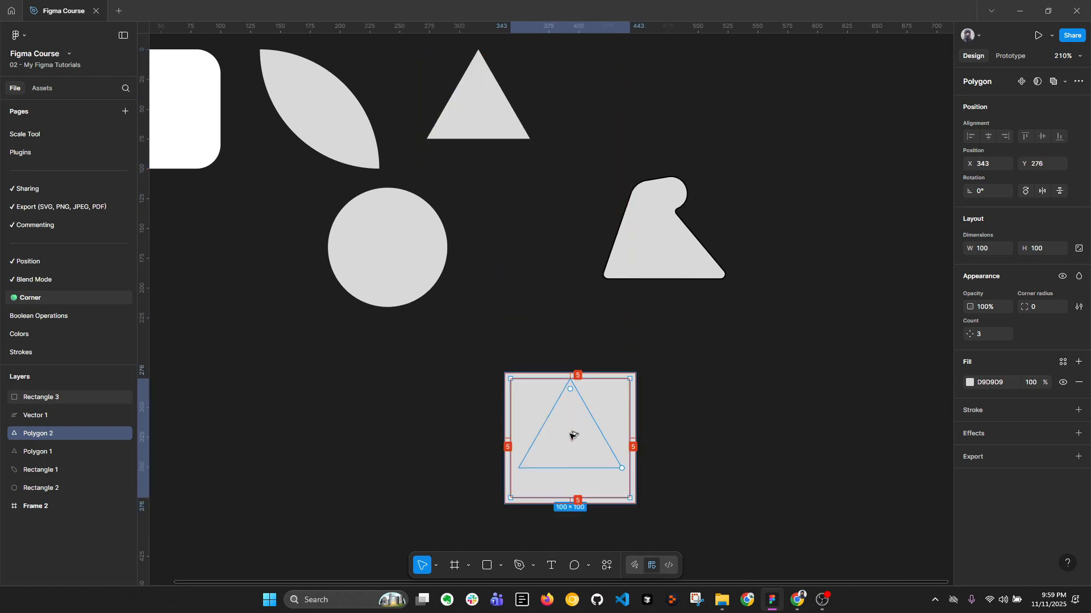
- Fill the triangle copy with red EF1919 and bring it in front of the square
{"action": "left_click", "coordinate": [969, 384]}
{"action": "left_click", "coordinate": [932, 366]}
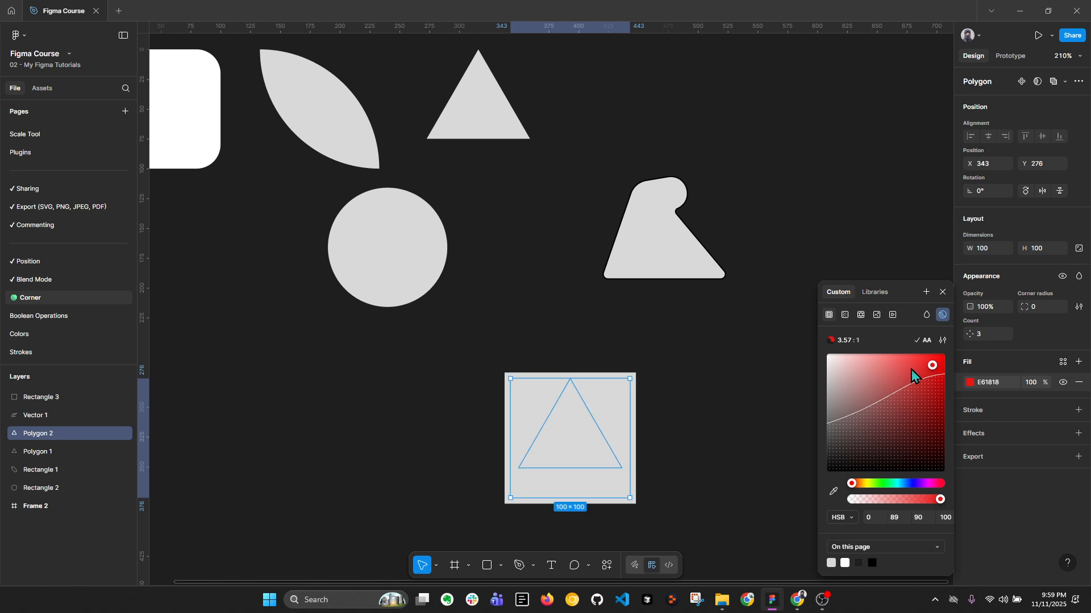
{"action": "key", "text": "bracketright"}
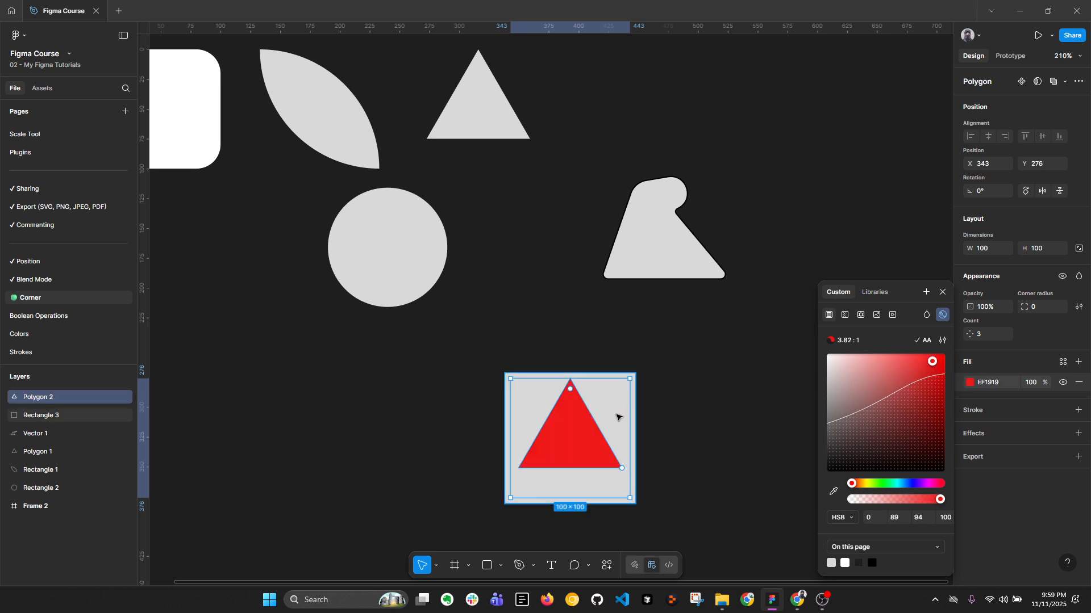
{"action": "key", "text": "Escape"}
- Move the red triangle slightly lower inside the square and subtract it from the square
{"action": "left_click_drag", "start_coordinate": [578, 447], "coordinate": [578, 460]}
{"action": "left_click_drag", "start_coordinate": [493, 373], "coordinate": [661, 492]}
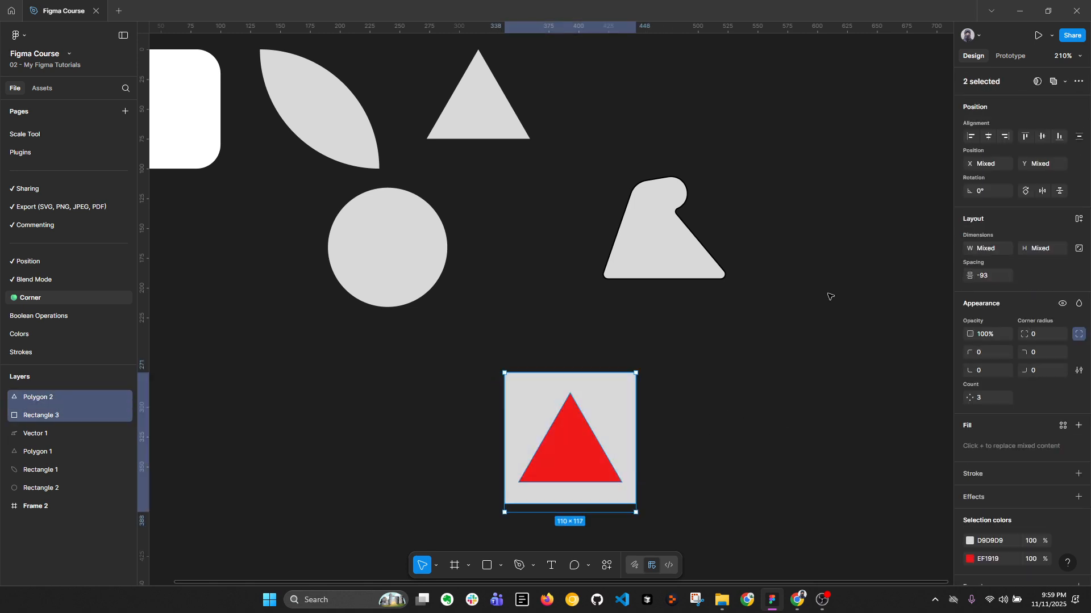
{"action": "left_click", "coordinate": [1065, 82]}
{"action": "left_click", "coordinate": [1017, 116]}
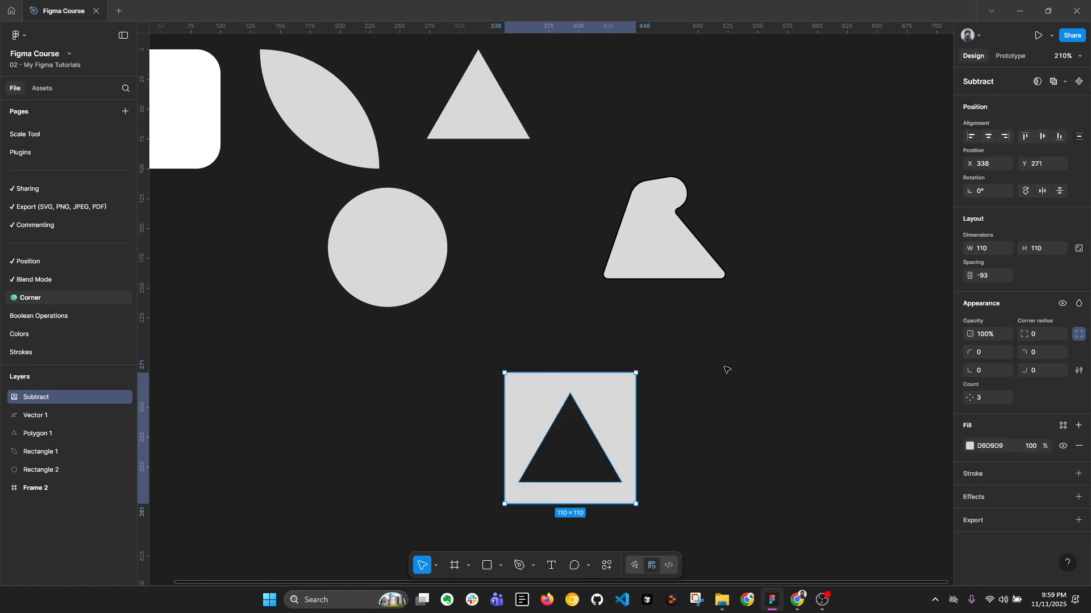
- Collapse the individual corner settings of the subtracted shape and set its overall corner radius to 10
{"action": "left_click", "coordinate": [725, 370]}
{"action": "scroll", "coordinate": [725, 358], "scroll_direction": "down", "scroll_amount": 3}
{"action": "left_click", "coordinate": [610, 342]}
{"action": "scroll", "coordinate": [629, 351], "scroll_direction": "up", "scroll_amount": 2}
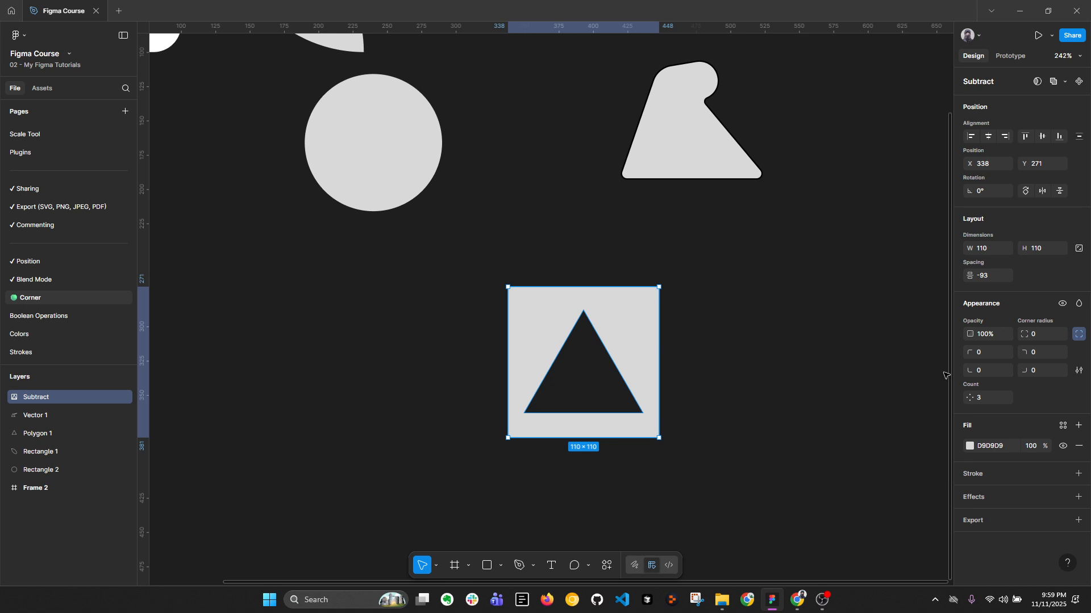
{"action": "left_click", "coordinate": [1078, 334]}
{"action": "left_click_drag", "start_coordinate": [1030, 334], "coordinate": [10, 334]}
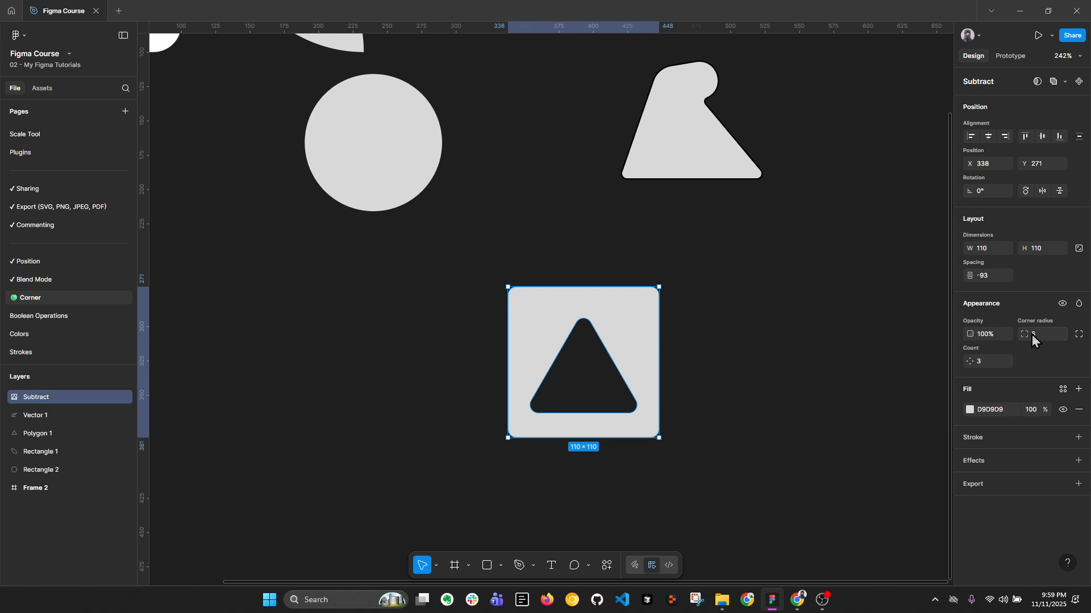
{"action": "left_click_drag", "start_coordinate": [1024, 334], "coordinate": [792, 335]}
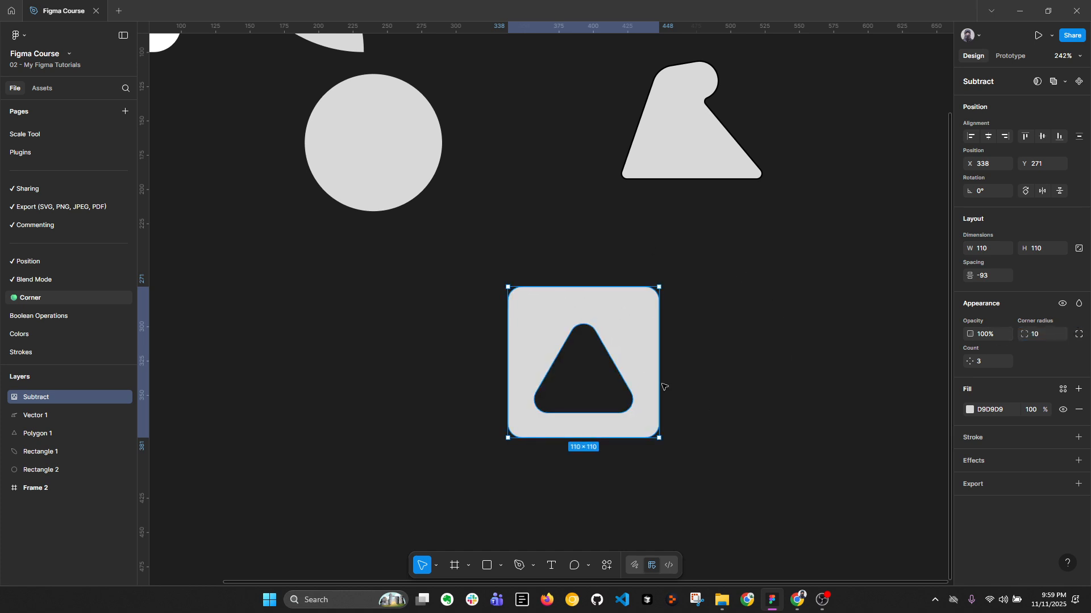
- Draw a 206 × 100 rectangle and place it at X 820, Y 100 in the empty canvas area beyond the other shapes
{"action": "left_click", "coordinate": [733, 353]}
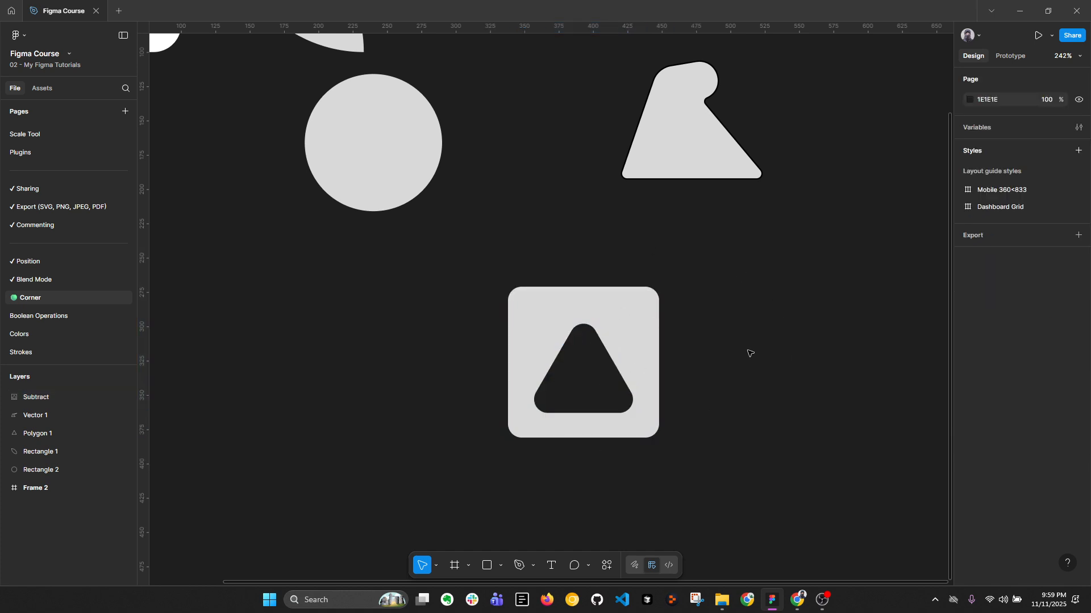
{"action": "scroll", "coordinate": [595, 341], "scroll_direction": "down", "scroll_amount": 1}
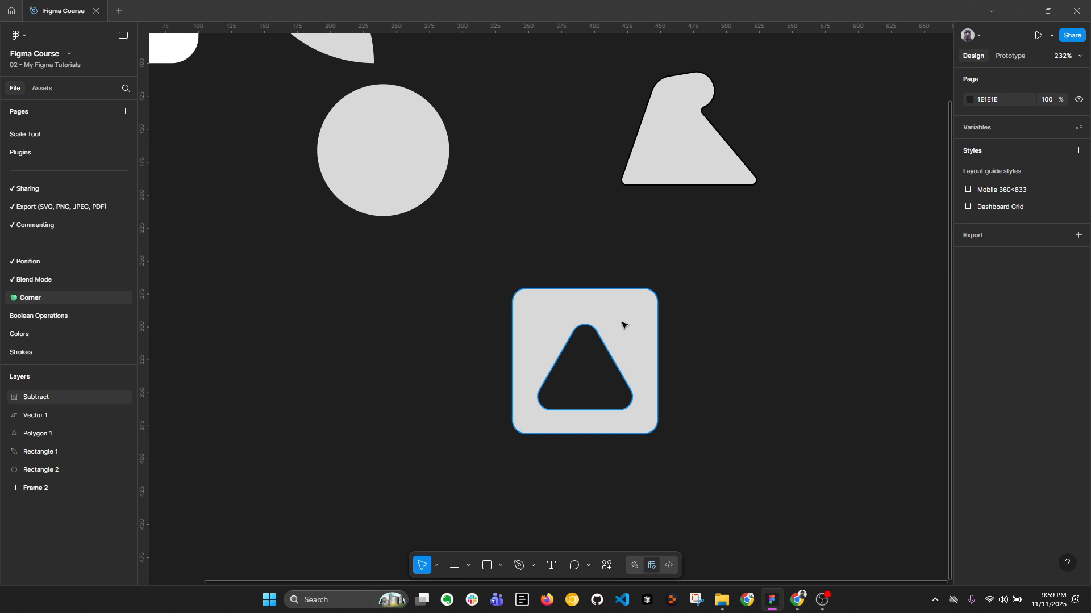
{"action": "scroll", "coordinate": [618, 358], "scroll_direction": "down", "scroll_amount": 2}
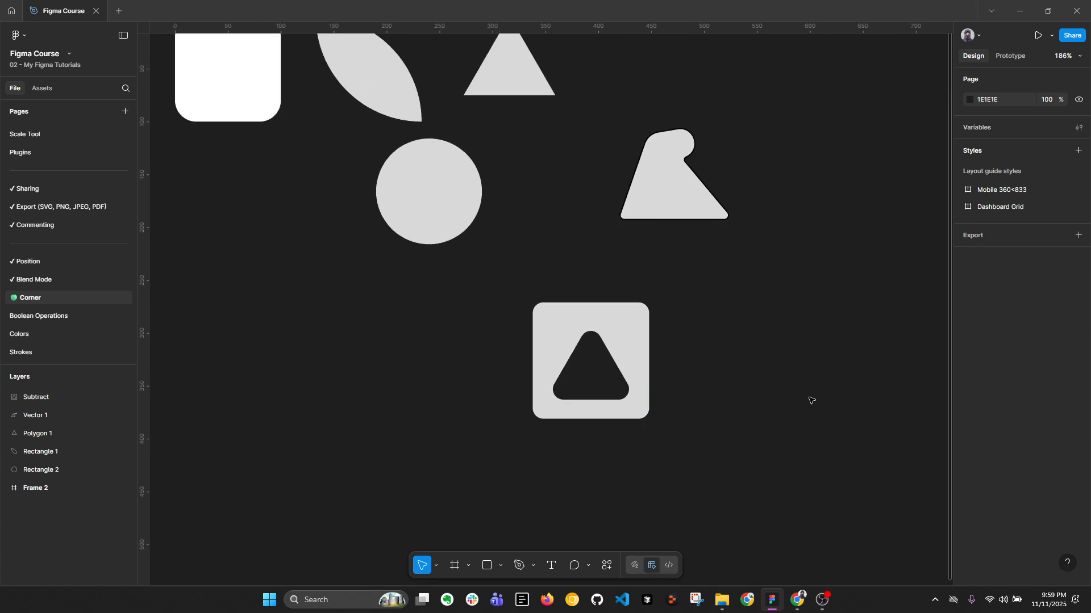
{"action": "left_click_drag", "start_coordinate": [653, 359], "coordinate": [742, 423]}
{"action": "scroll", "coordinate": [671, 370], "scroll_direction": "down", "scroll_amount": 2}
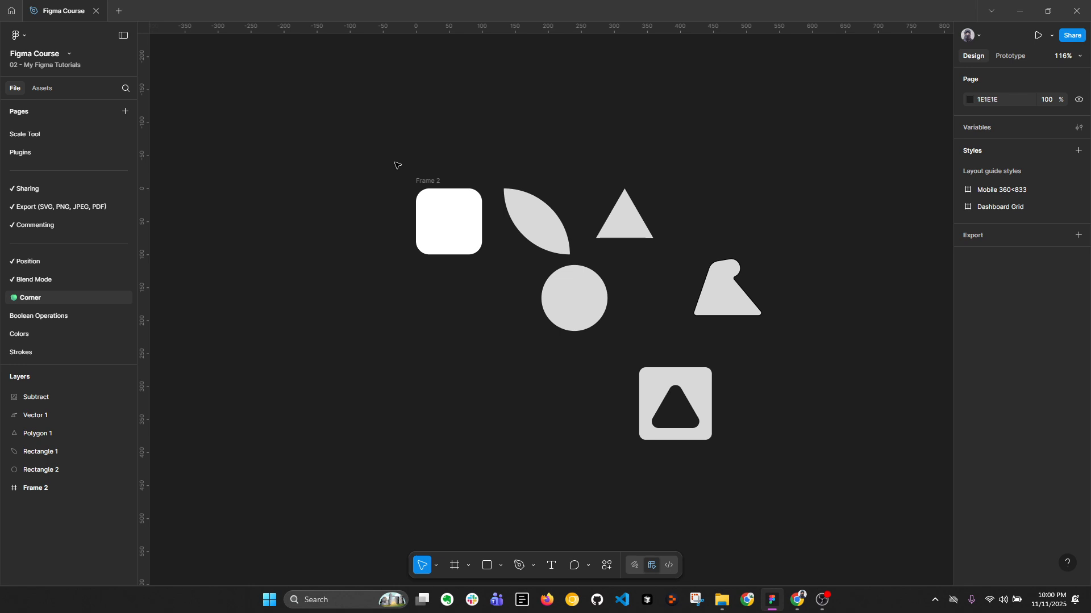
{"action": "scroll", "coordinate": [538, 297], "scroll_direction": "right", "scroll_amount": 5}
{"action": "key", "text": "r"}
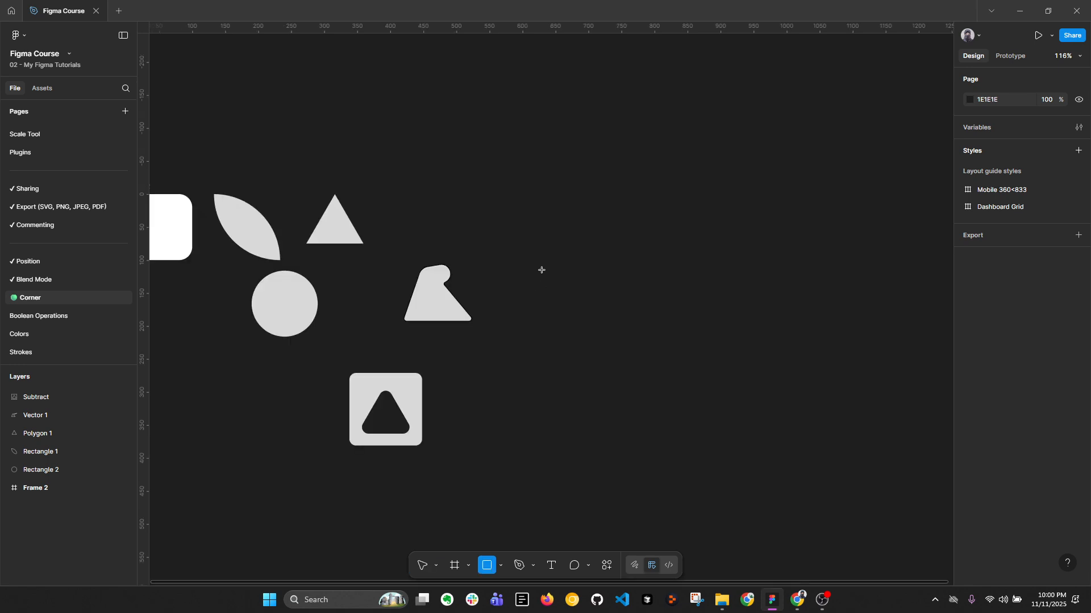
{"action": "left_click_drag", "start_coordinate": [540, 268], "coordinate": [677, 333]}
{"action": "left_click_drag", "start_coordinate": [620, 305], "coordinate": [745, 299]}
{"action": "scroll", "coordinate": [807, 309], "scroll_direction": "up", "scroll_amount": 3}
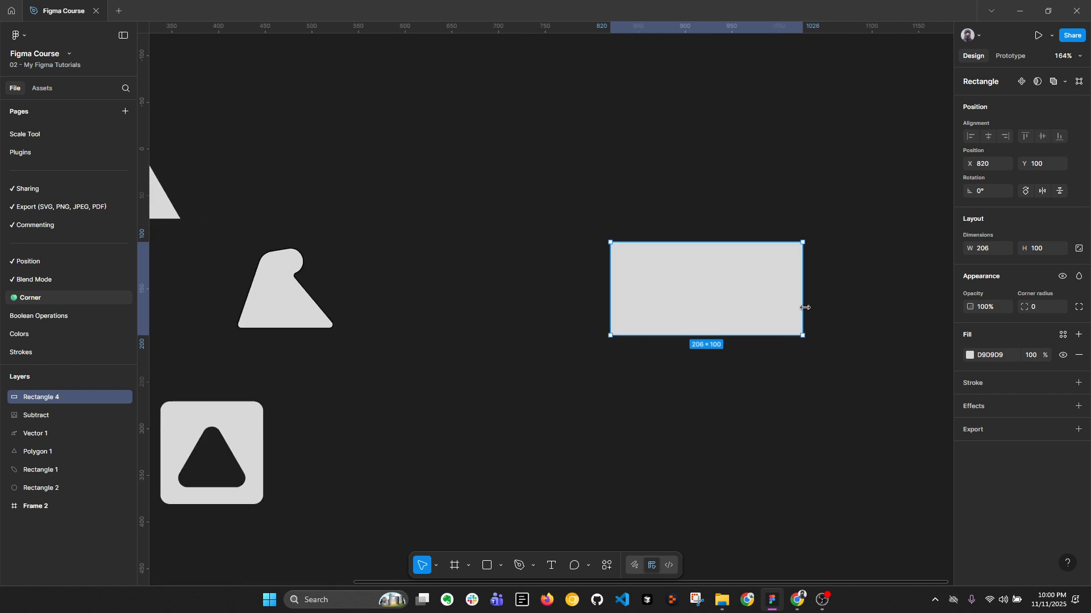
{"action": "scroll", "coordinate": [786, 324], "scroll_direction": "left", "scroll_amount": 3}
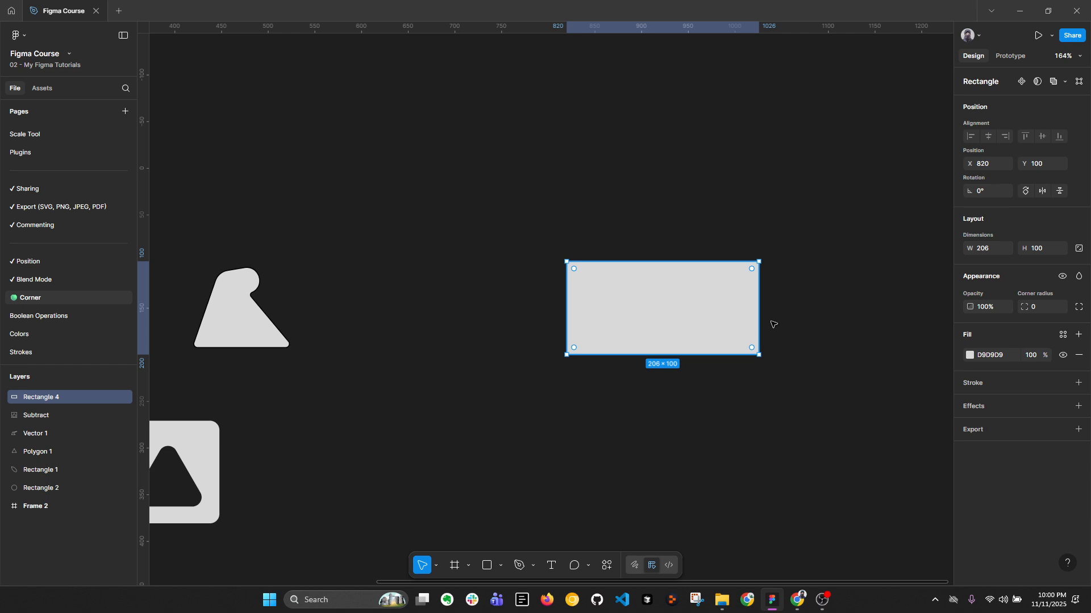
- Show the new rectangle's individual corner and corner smoothing settings and set its overall corner radius to 24
{"action": "left_click", "coordinate": [1079, 307]}
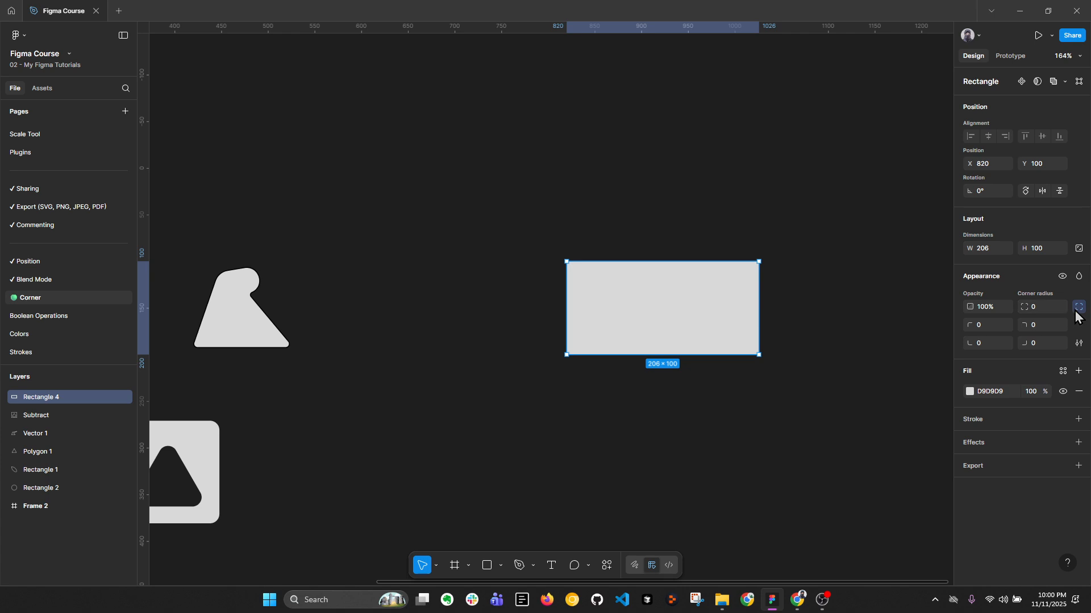
{"action": "left_click", "coordinate": [1078, 343]}
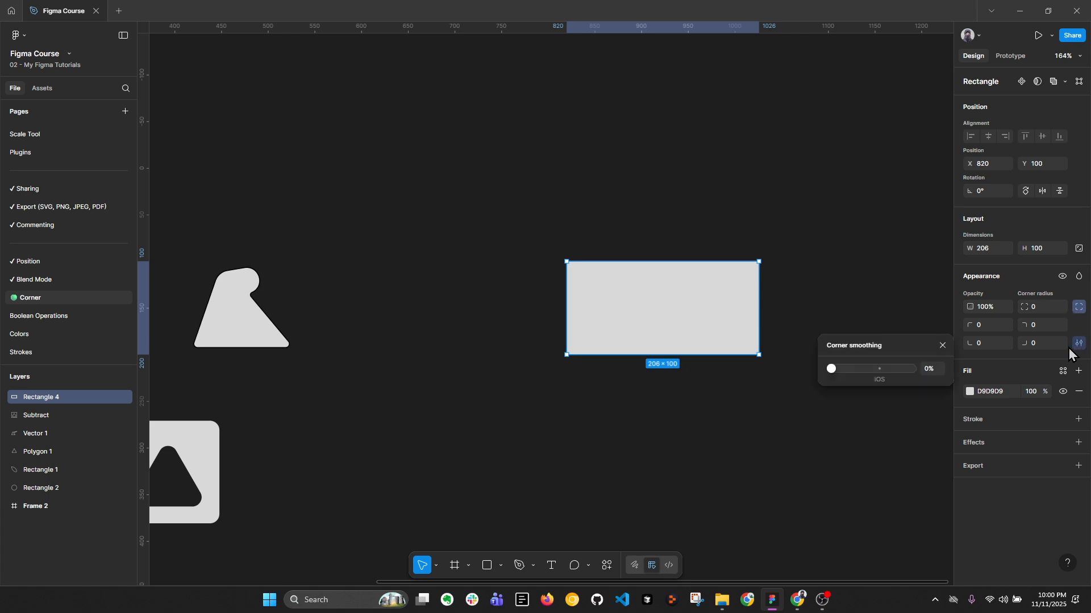
{"action": "scroll", "coordinate": [713, 292], "scroll_direction": "up", "scroll_amount": 5, "text": "ctrl"}
{"action": "left_click", "coordinate": [1044, 308]}
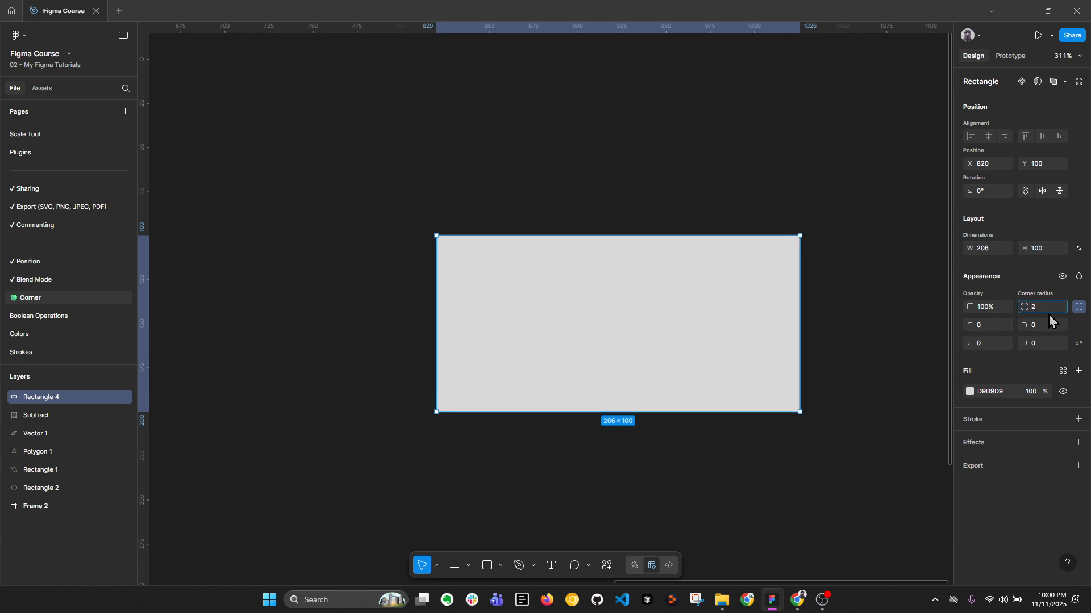
{"action": "type", "text": "24"}
{"action": "key", "text": "Return"}
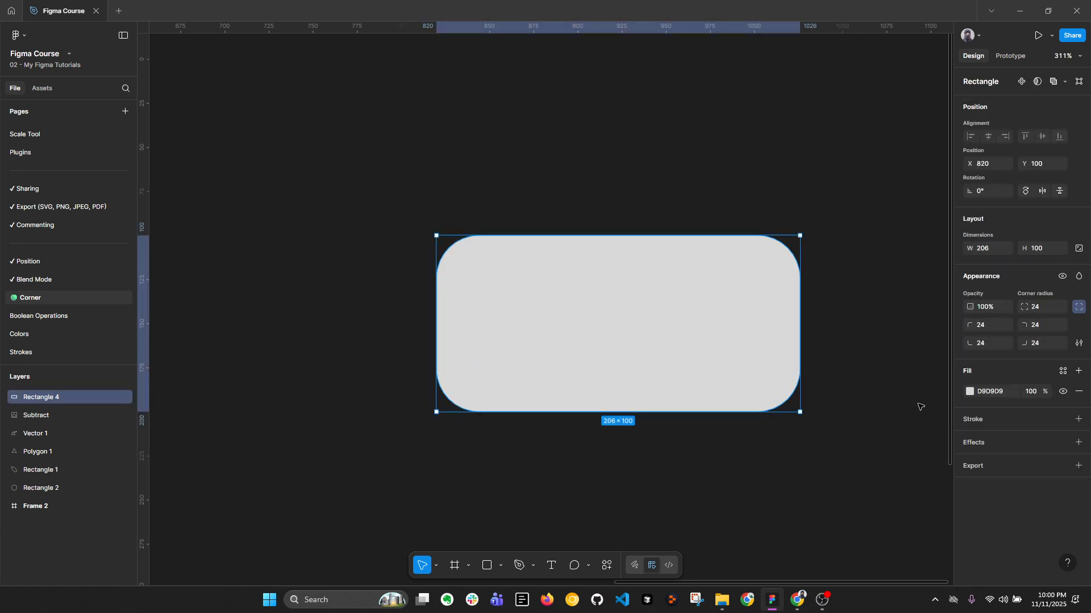
- Fill the rounded rectangle with red FF0000
{"action": "left_click", "coordinate": [970, 391]}
{"action": "left_click_drag", "start_coordinate": [908, 371], "coordinate": [950, 354]}
{"action": "left_click", "coordinate": [809, 275]}
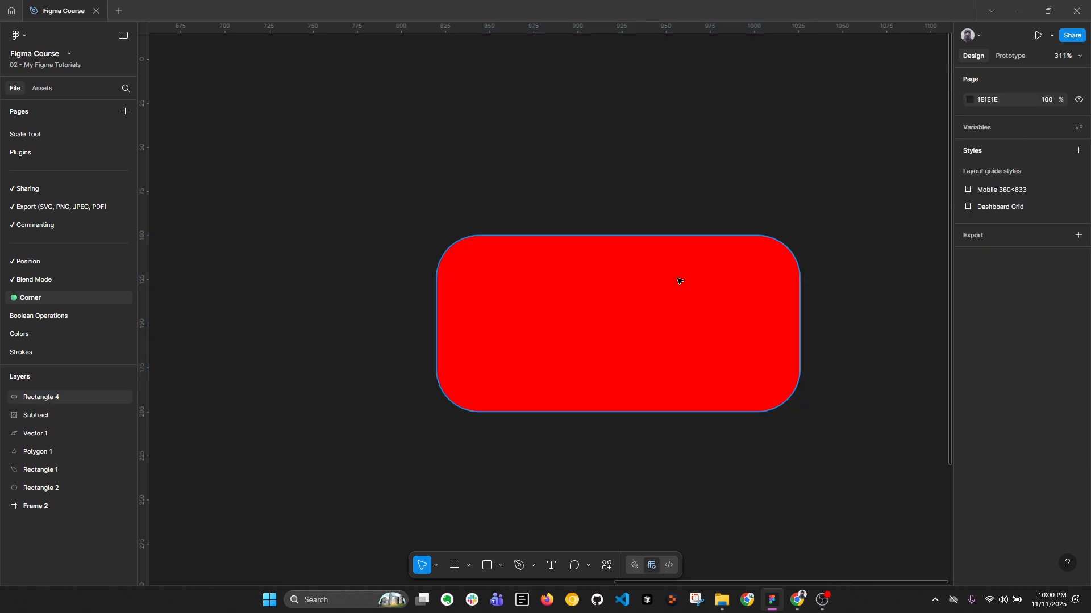
- Duplicate the red rectangle in place and fill the copy with yellow FFD900
{"action": "left_click", "coordinate": [685, 283]}
{"action": "key", "text": "ctrl+d"}
{"action": "left_click", "coordinate": [969, 392]}
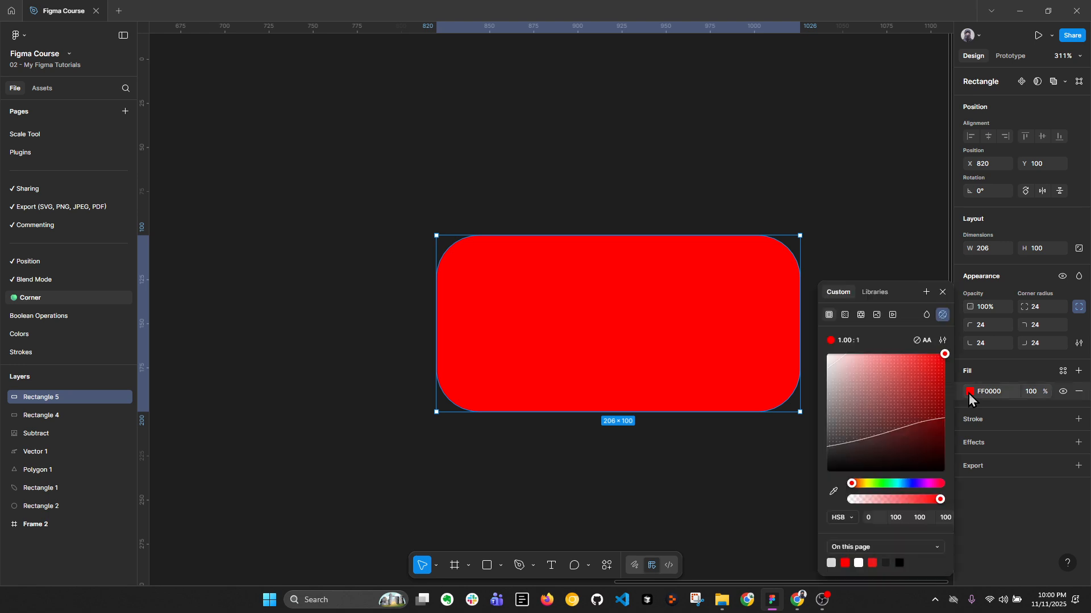
{"action": "left_click_drag", "start_coordinate": [851, 483], "coordinate": [864, 484]}
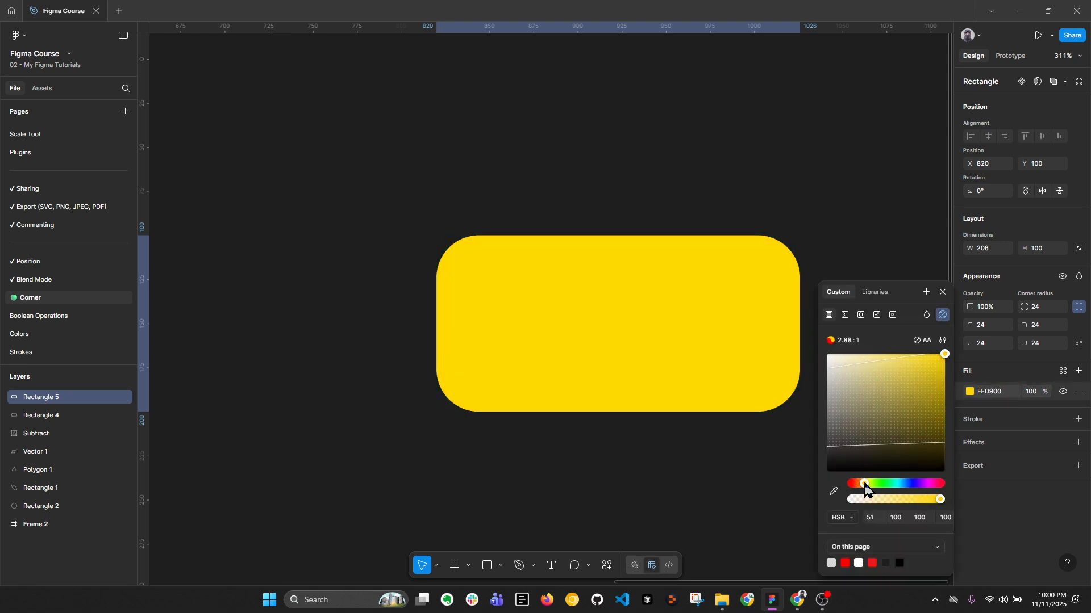
- Set the yellow copy's corner smoothing to 100% and compare its corner with the red rectangle underneath
{"action": "left_click", "coordinate": [1078, 343]}
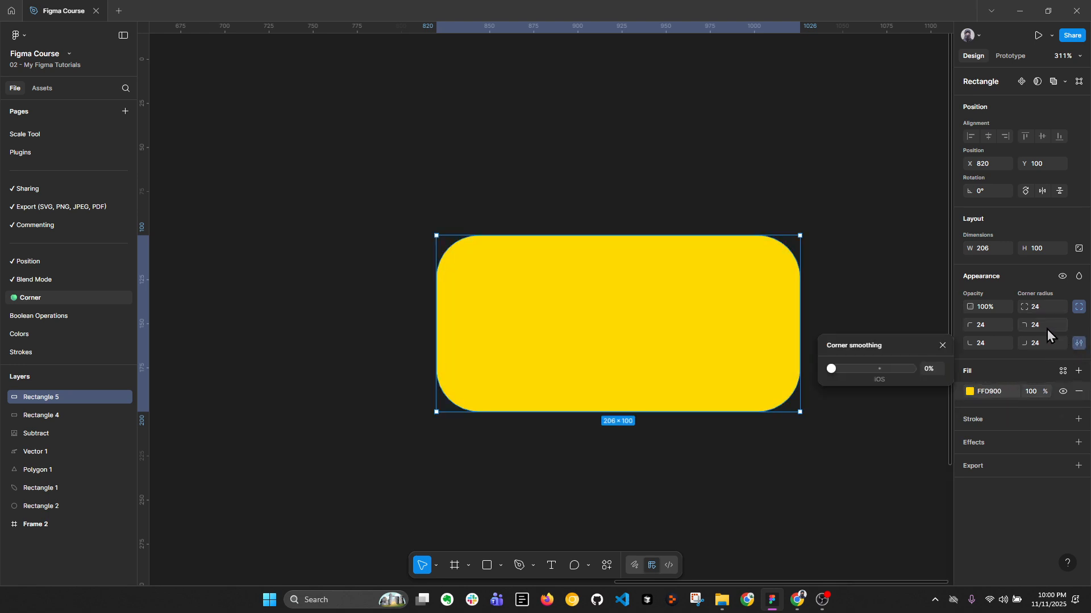
{"action": "left_click_drag", "start_coordinate": [833, 370], "coordinate": [955, 368]}
{"action": "scroll", "coordinate": [801, 251], "scroll_direction": "up", "scroll_amount": 10}
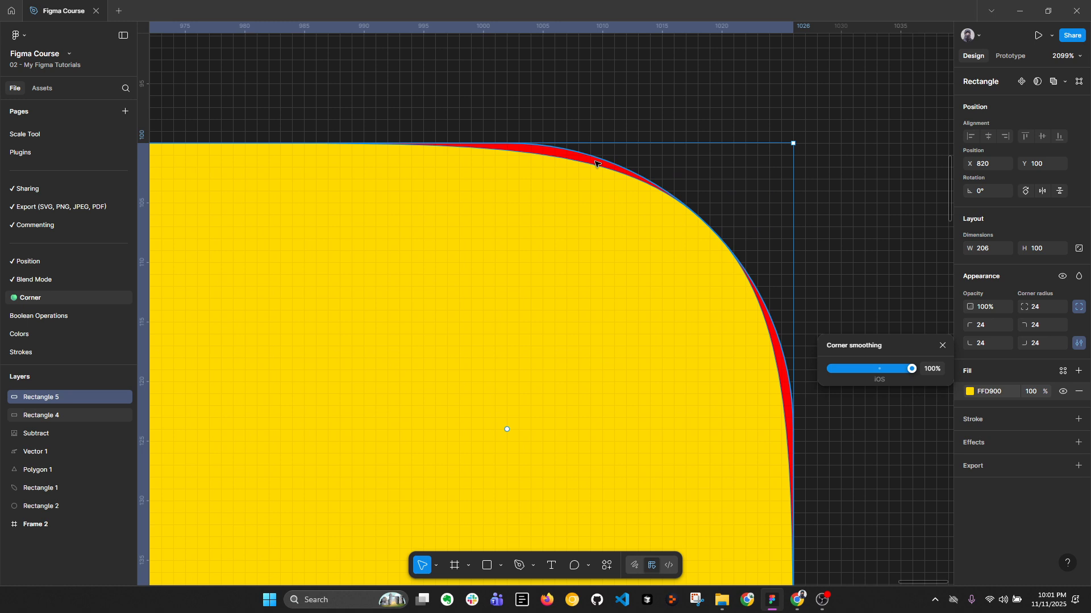
{"action": "scroll", "coordinate": [595, 164], "scroll_direction": "down", "scroll_amount": 3}
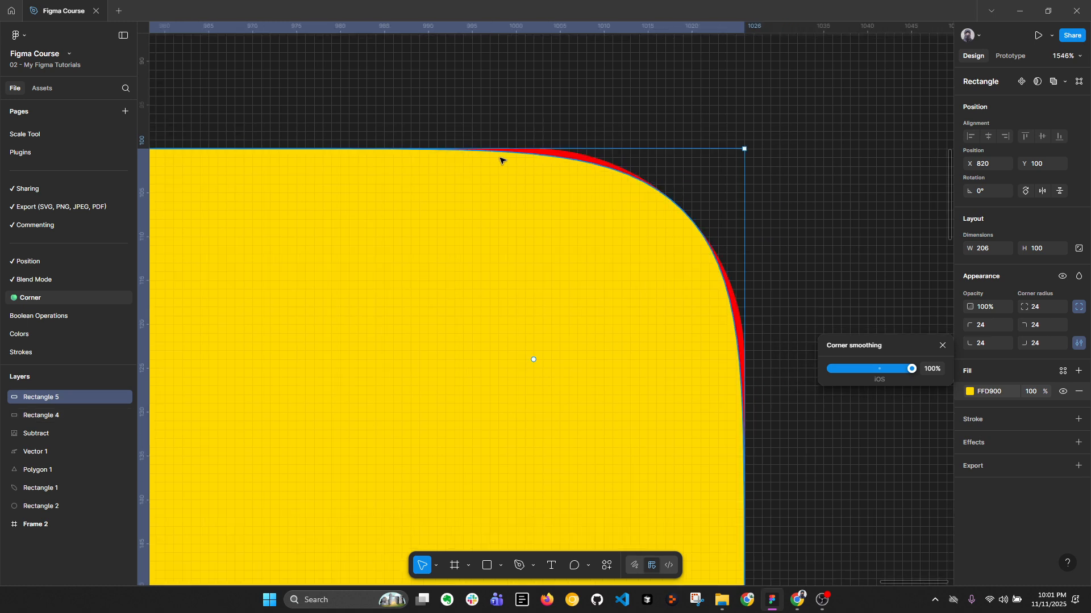
{"action": "scroll", "coordinate": [741, 272], "scroll_direction": "down", "scroll_amount": 3}
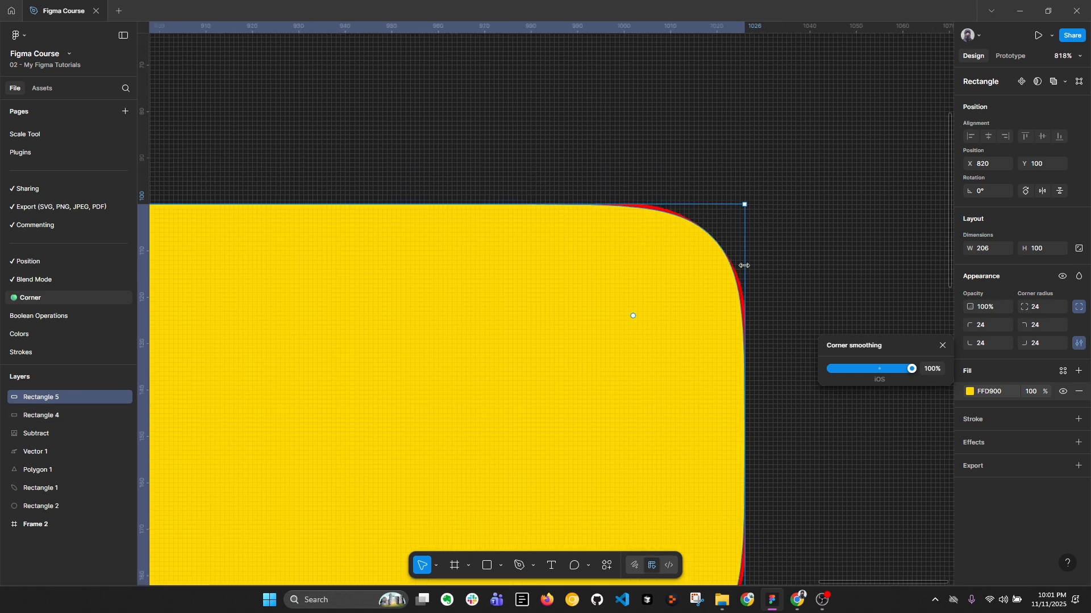
- Try the yellow rectangle's corner smoothing at the 60% iOS mark and return it to 100%
{"action": "left_click_drag", "start_coordinate": [911, 368], "coordinate": [882, 381]}
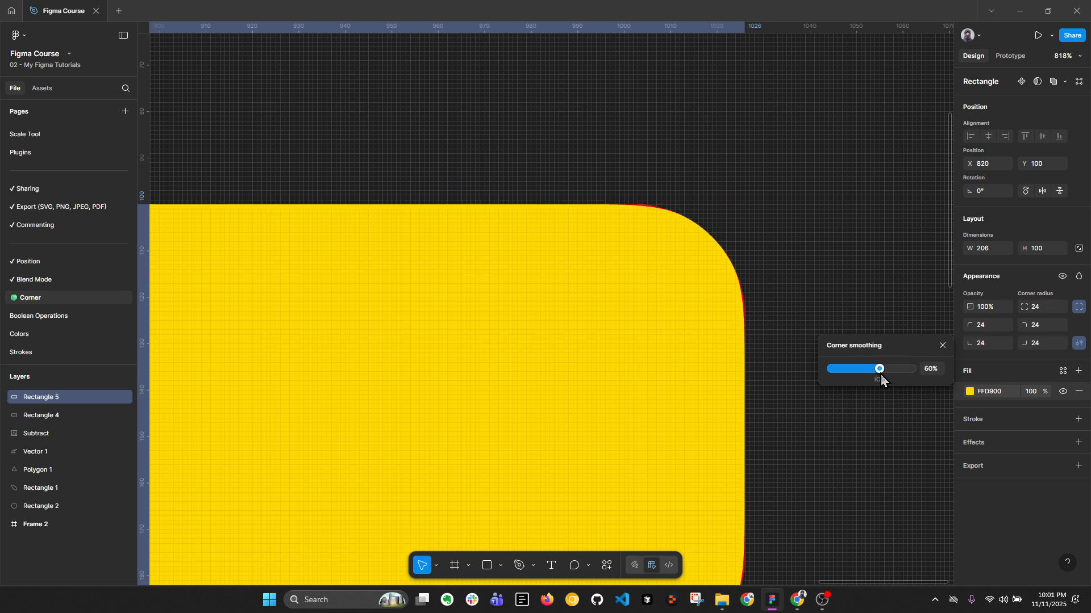
{"action": "scroll", "coordinate": [691, 246], "scroll_direction": "up", "scroll_amount": 5}
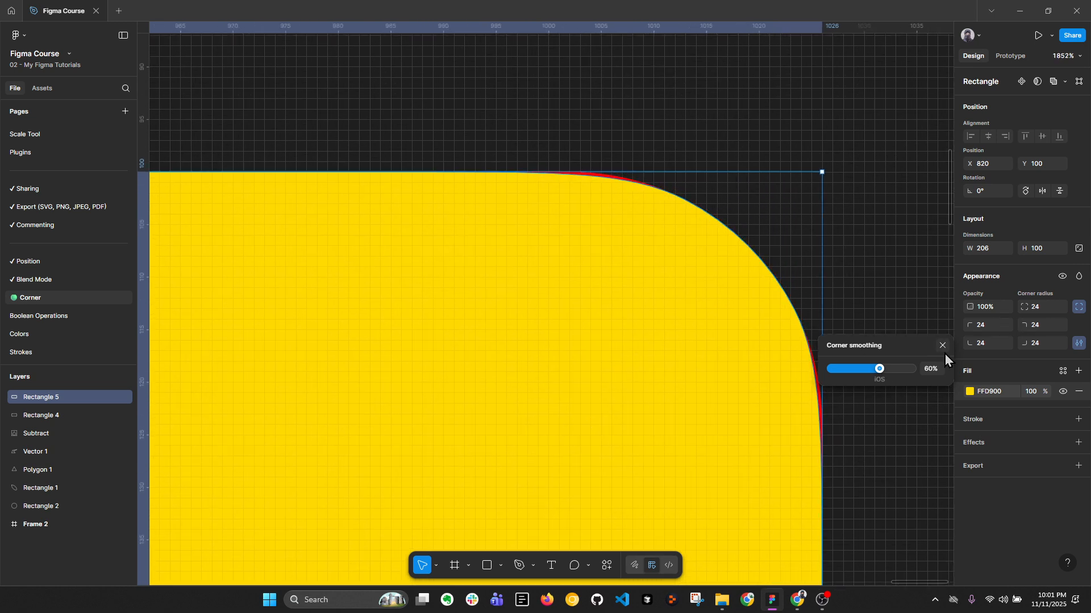
{"action": "left_click_drag", "start_coordinate": [878, 369], "coordinate": [921, 370]}
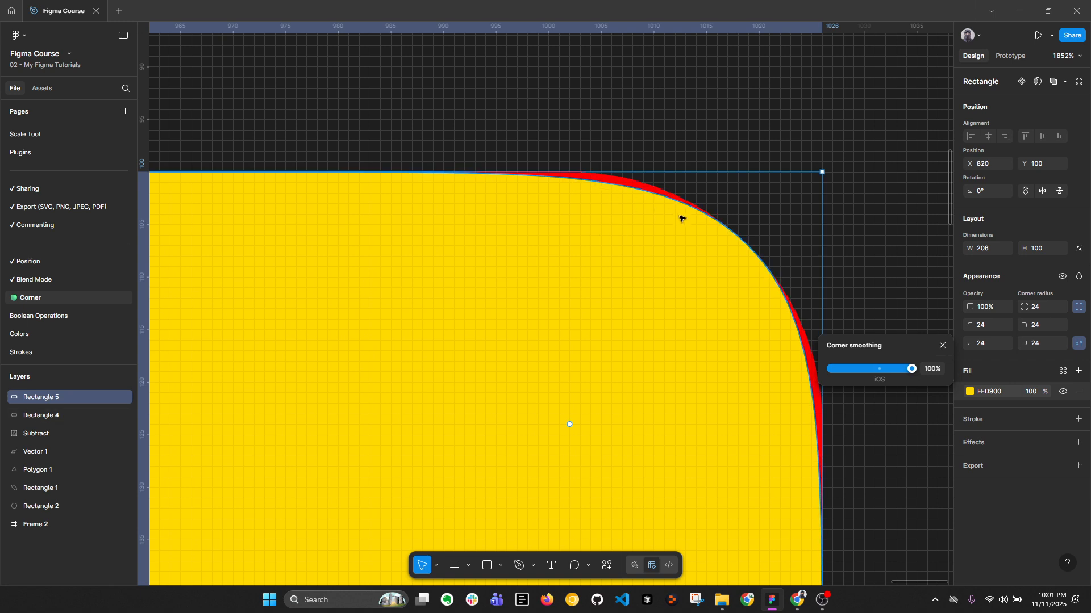
{"action": "scroll", "coordinate": [681, 218], "scroll_direction": "down", "scroll_amount": 5}
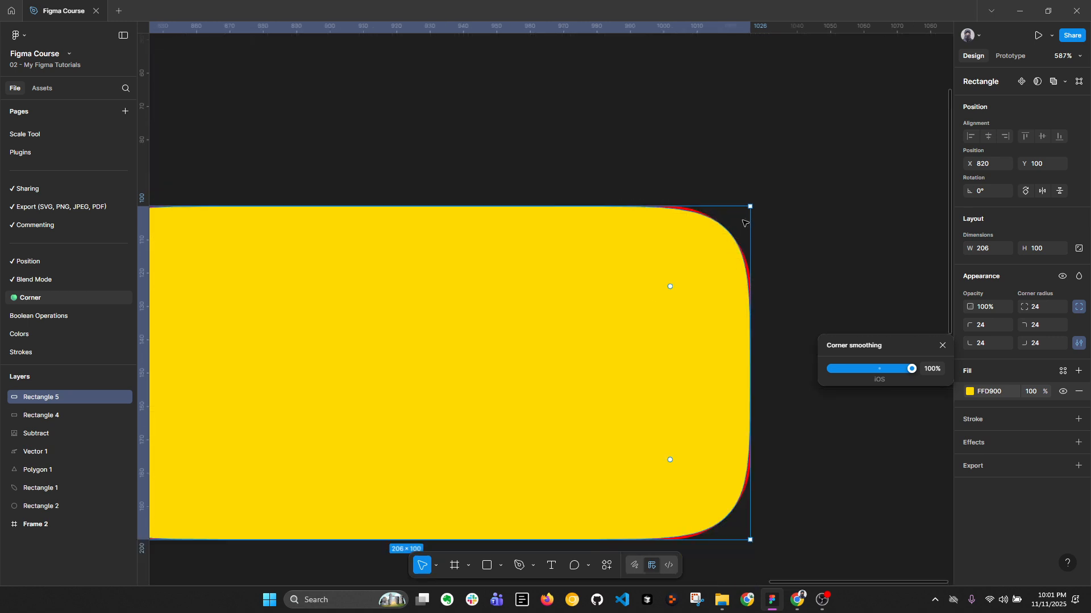
{"action": "scroll", "coordinate": [745, 219], "scroll_direction": "down", "scroll_amount": 4}
{"action": "left_click", "coordinate": [790, 161]}
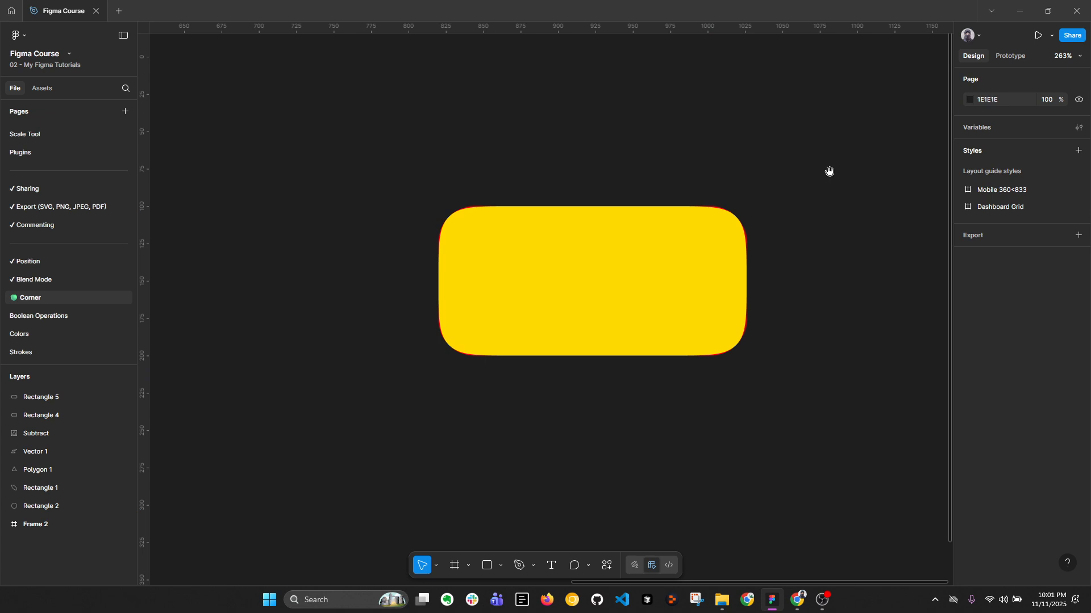
- Add a 100 × 100 frame beyond the yellow rectangle and turn it into a component
{"action": "scroll", "coordinate": [636, 269], "scroll_direction": "right", "scroll_amount": 5}
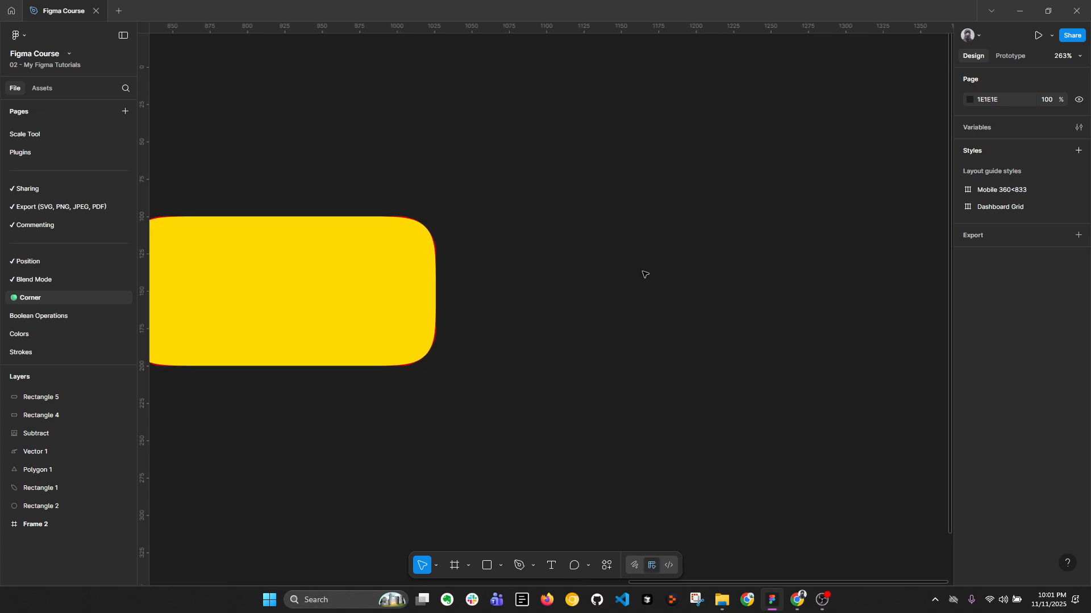
{"action": "key", "text": "f"}
{"action": "left_click", "coordinate": [618, 273]}
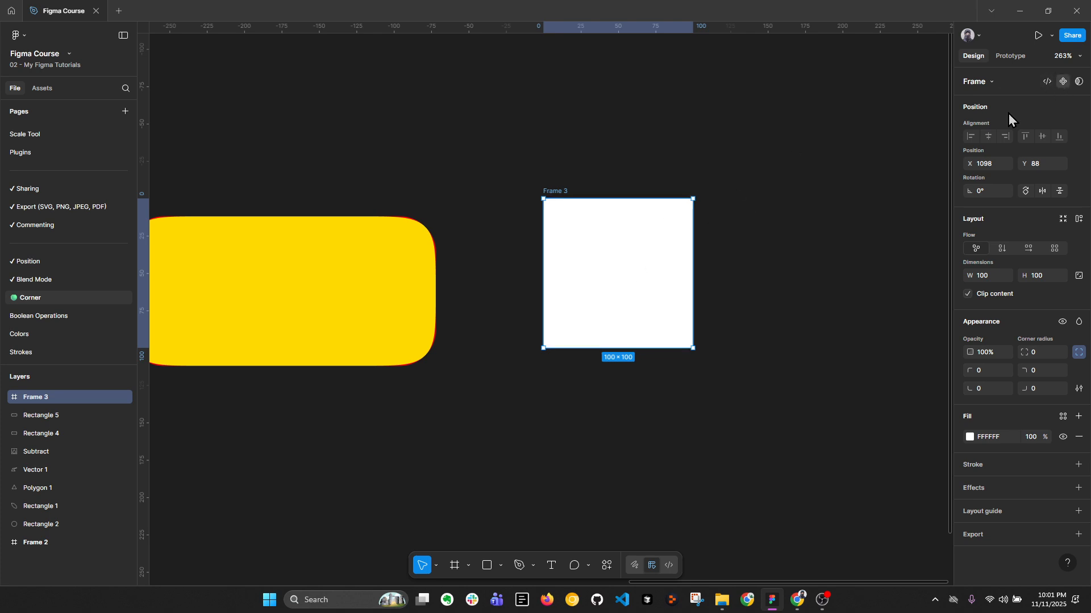
{"action": "key", "text": "ctrl+alt+k"}
- Place an instance beside the main component at X 1221, Y 88 and set its corner radius to 20
{"action": "scroll", "coordinate": [638, 258], "scroll_direction": "right", "scroll_amount": 3}
{"action": "left_click_drag", "start_coordinate": [590, 220], "coordinate": [696, 210]}
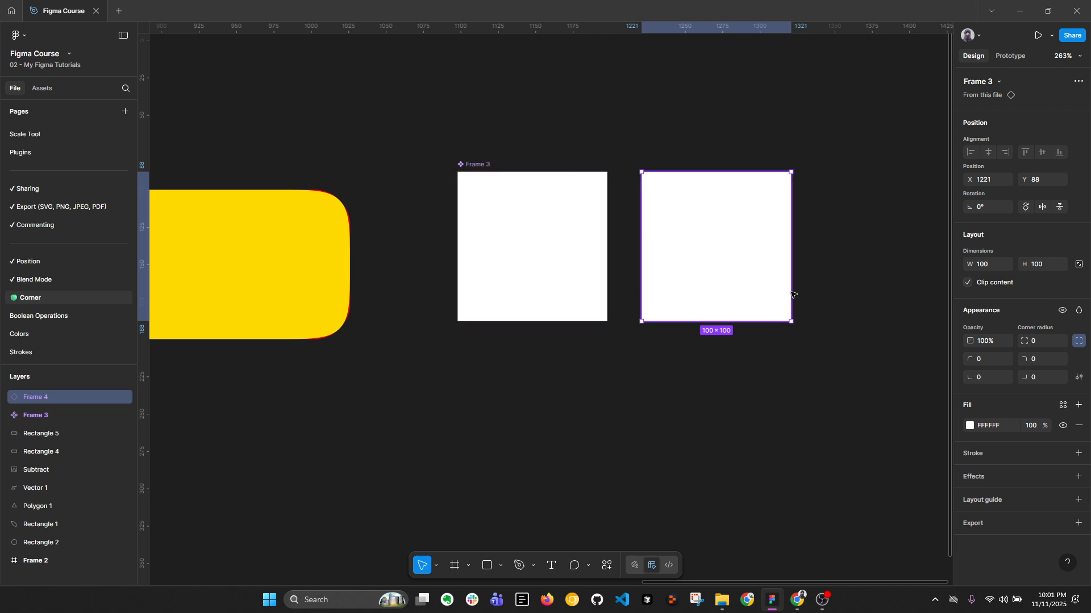
{"action": "left_click", "coordinate": [1079, 341]}
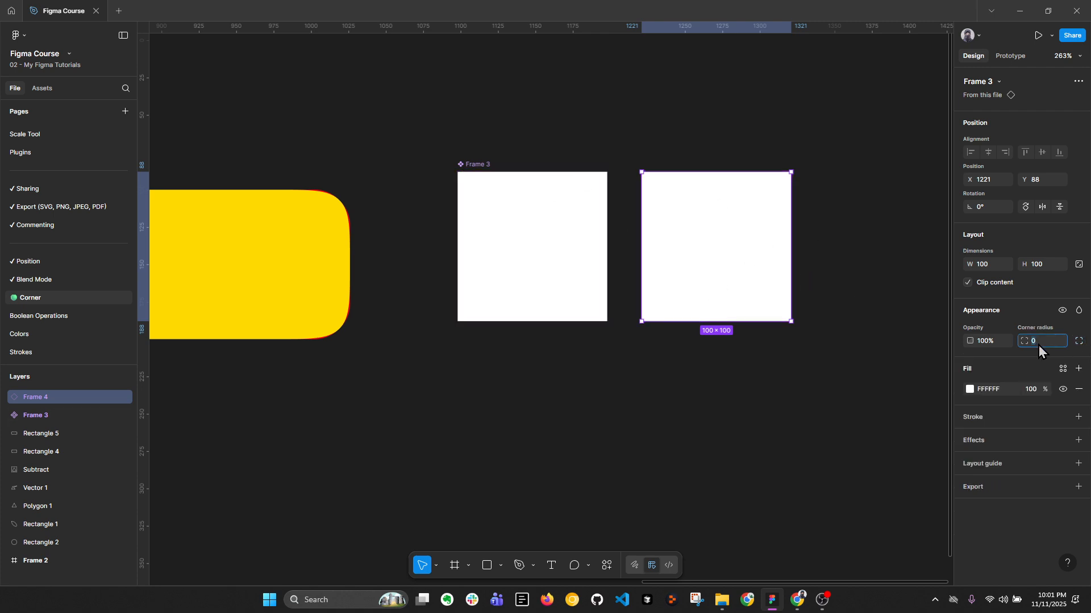
{"action": "key", "text": "Return"}
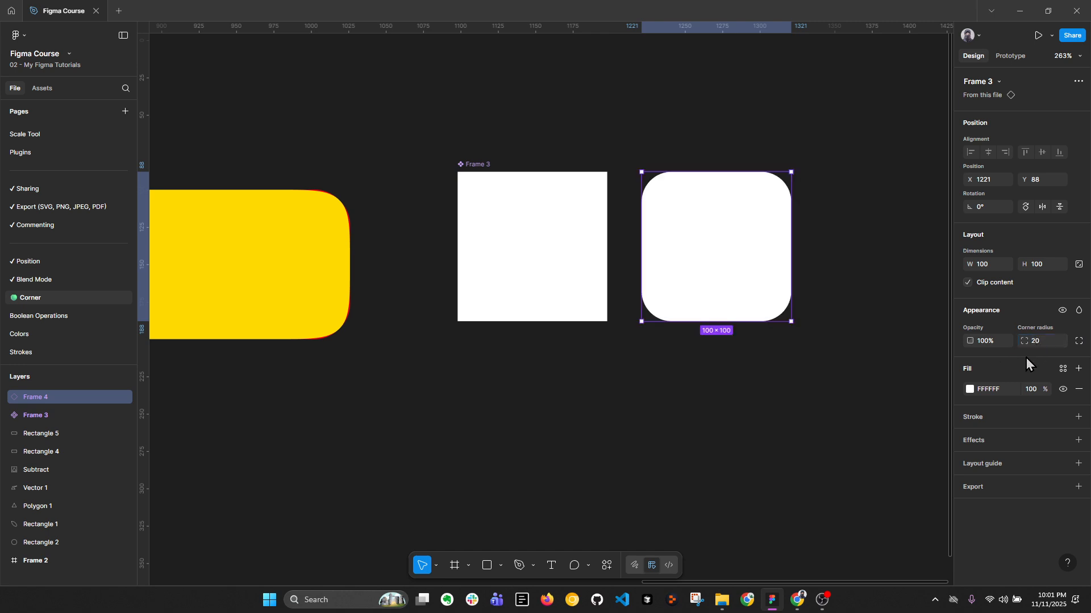
- Draw a small 23 × 23 square inside the main component
{"action": "left_click", "coordinate": [724, 370]}
{"action": "left_click_drag", "start_coordinate": [769, 329], "coordinate": [744, 333]}
{"action": "key", "text": "r"}
{"action": "left_click_drag", "start_coordinate": [487, 215], "coordinate": [521, 248]}
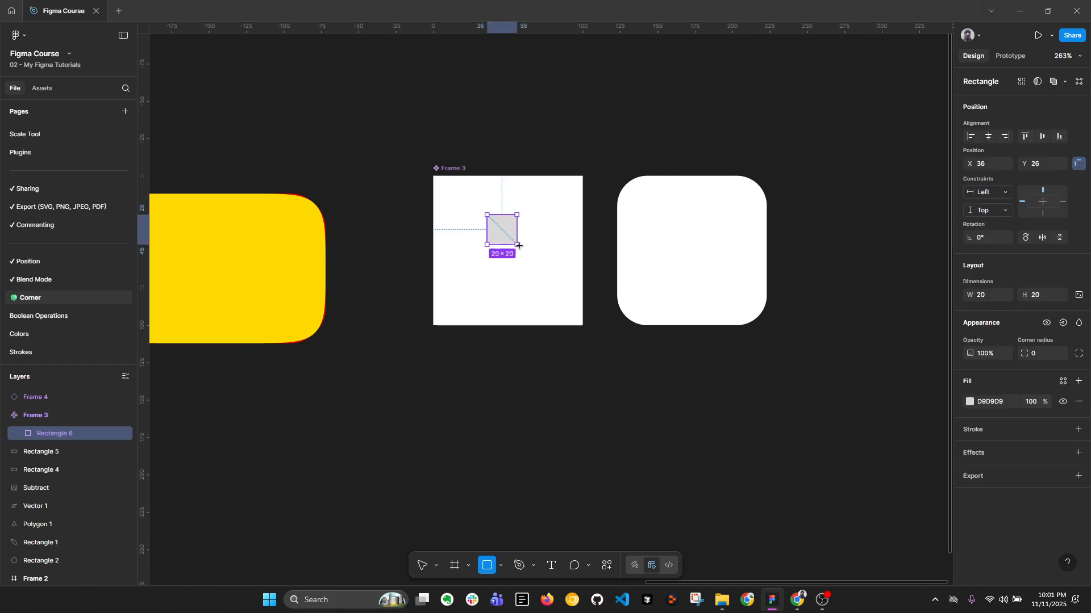
- Override the corner radius of the small square inside the instance to 30
{"action": "left_click", "coordinate": [690, 230]}
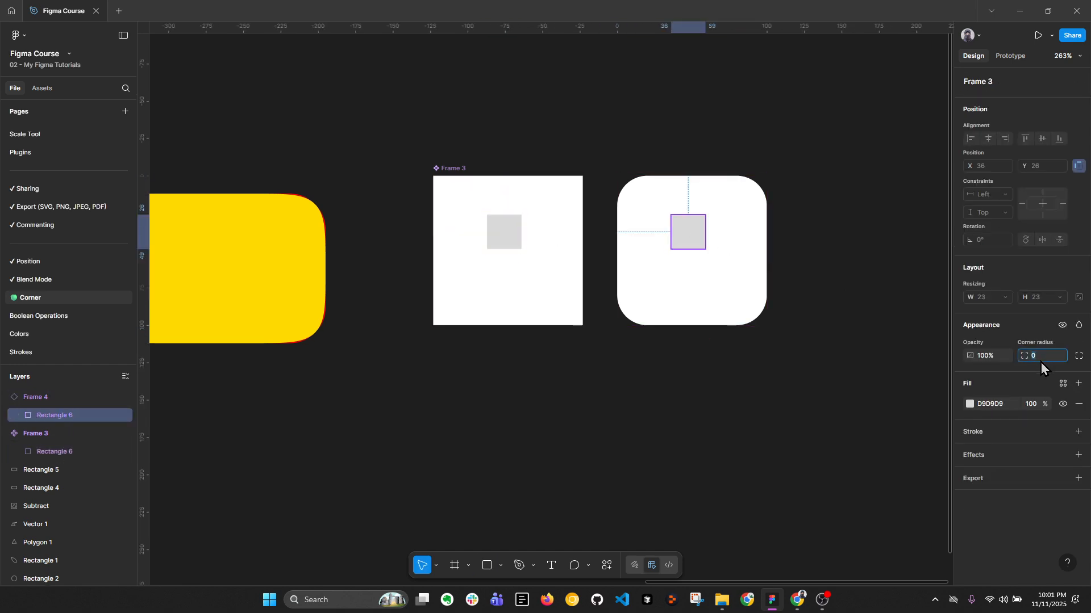
{"action": "key", "text": "Return"}
{"action": "left_click", "coordinate": [815, 373]}
{"action": "left_click", "coordinate": [703, 241]}
{"action": "left_click_drag", "start_coordinate": [687, 234], "coordinate": [695, 246]}
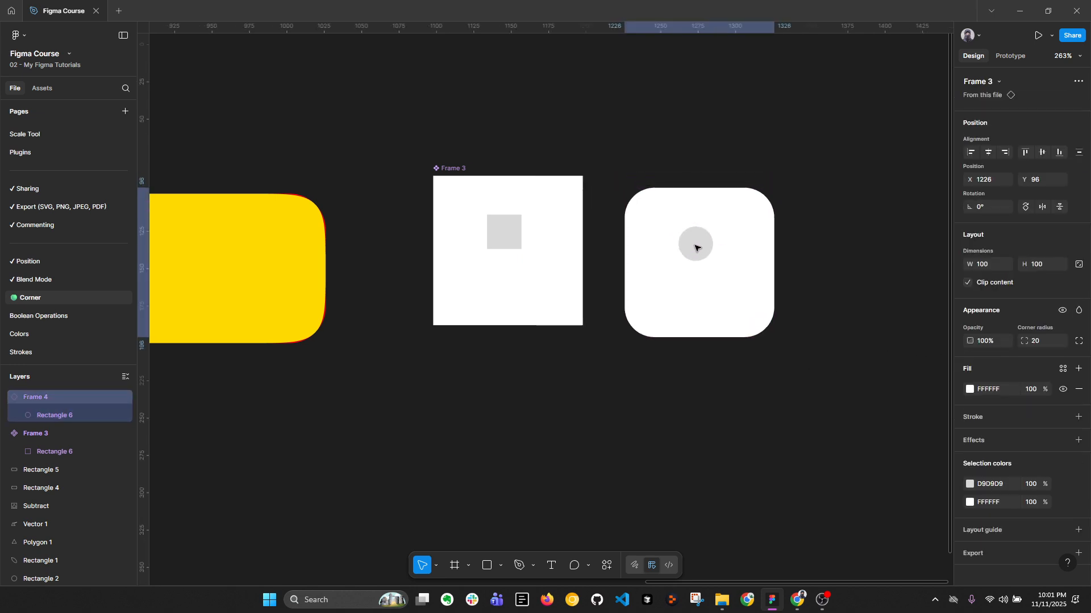
{"action": "key", "text": "ctrl+z"}
- Center the small square in the main component at X 38, Y 38 and compare its settings with the nested shape in the instance
{"action": "left_click", "coordinate": [513, 234]}
{"action": "left_click_drag", "start_coordinate": [514, 235], "coordinate": [509, 251]}
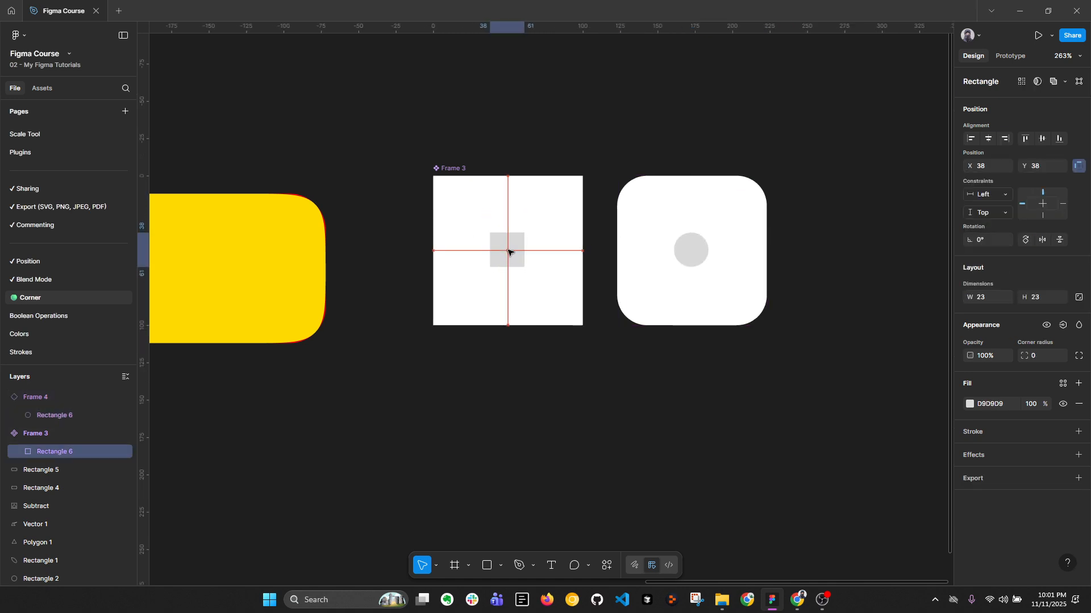
{"action": "left_click", "coordinate": [692, 244]}
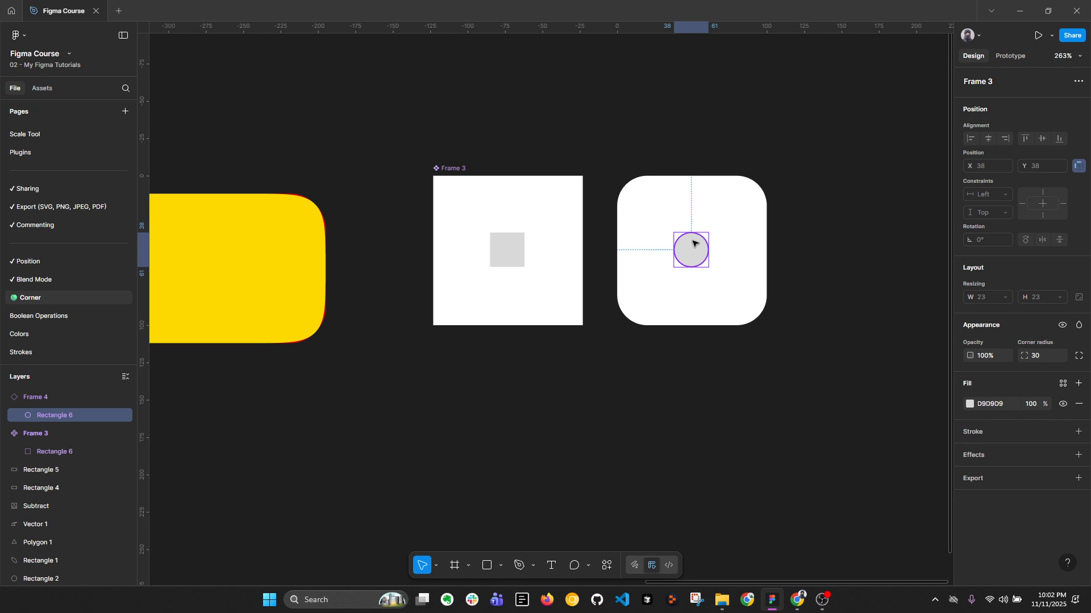
{"action": "left_click", "coordinate": [504, 247]}
{"action": "scroll", "coordinate": [503, 253], "scroll_direction": "up", "scroll_amount": 3}
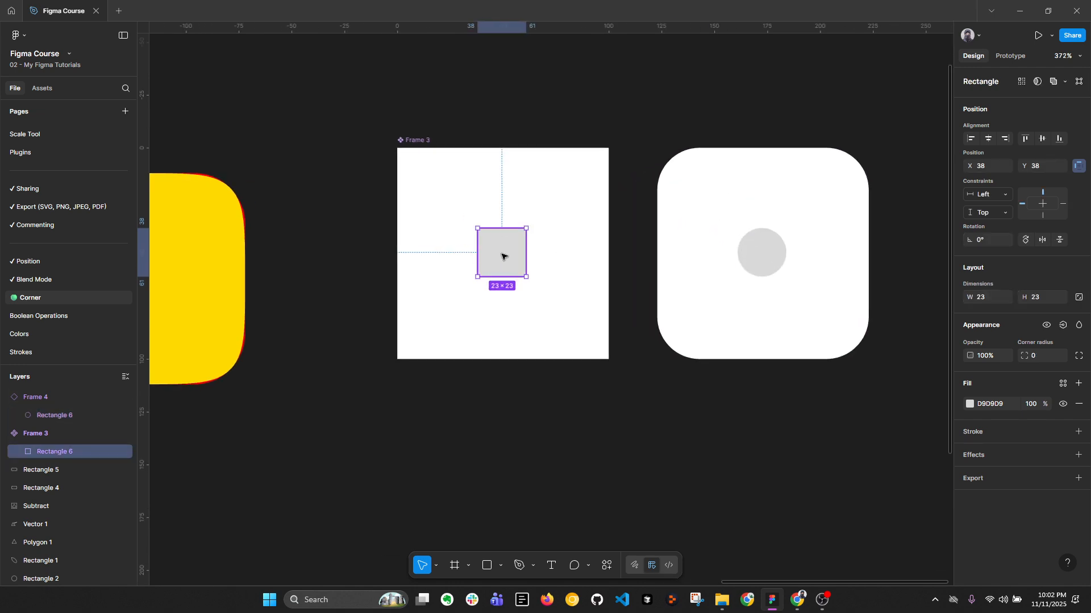
{"action": "left_click", "coordinate": [769, 244]}
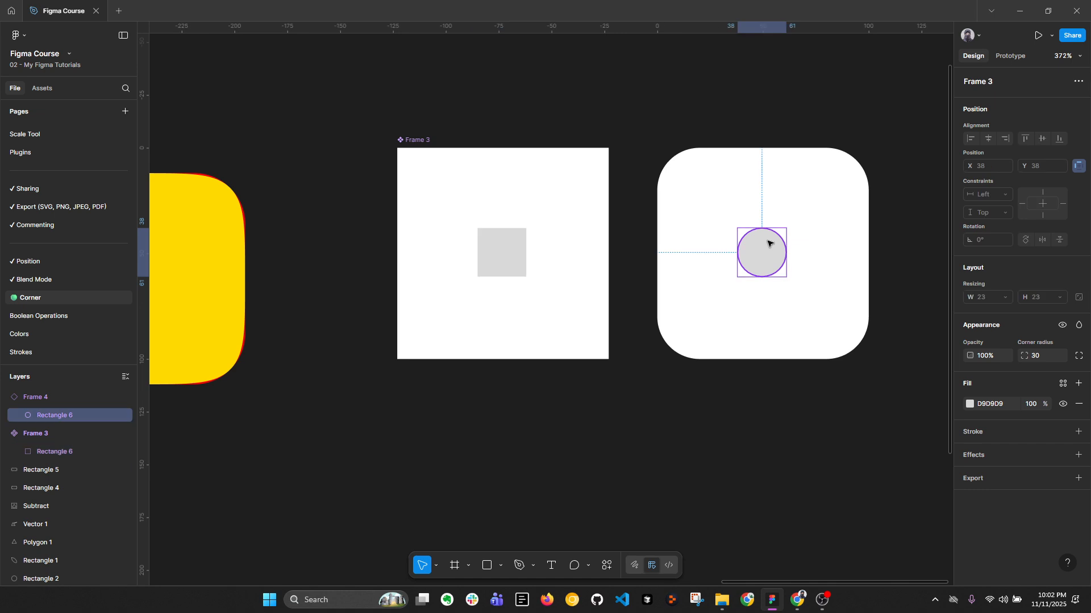
- Set individual corner radii on the instance's nested small shape, with its top-right and bottom-left corners at 0
{"action": "left_click", "coordinate": [1079, 356]}
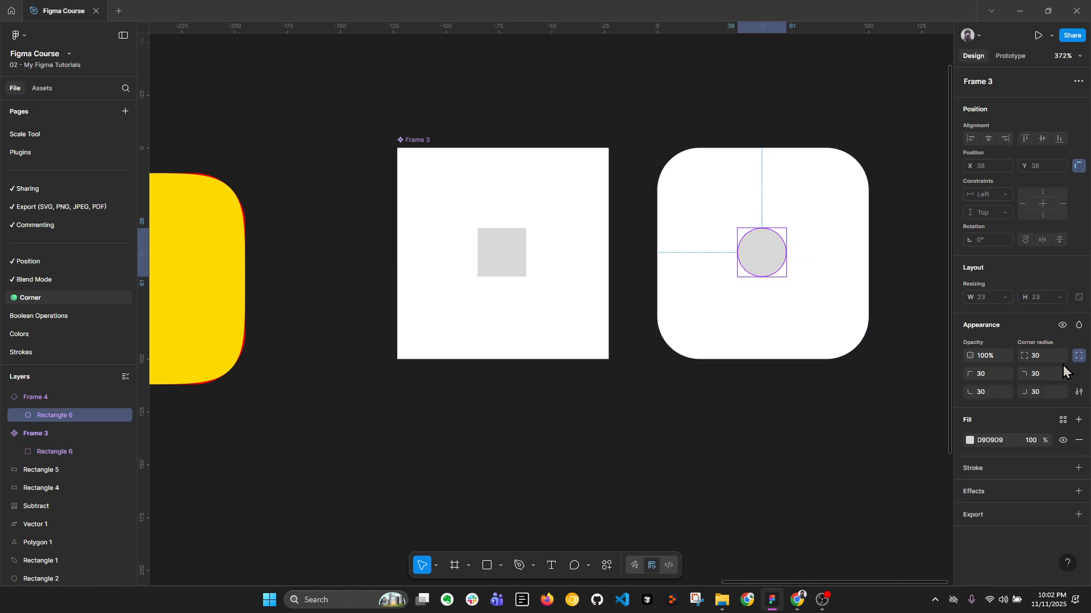
{"action": "left_click", "coordinate": [827, 256]}
{"action": "left_click", "coordinate": [762, 253]}
{"action": "left_click_drag", "start_coordinate": [810, 251], "coordinate": [706, 256]}
{"action": "type", "text": "0"}
{"action": "key", "text": "Return"}
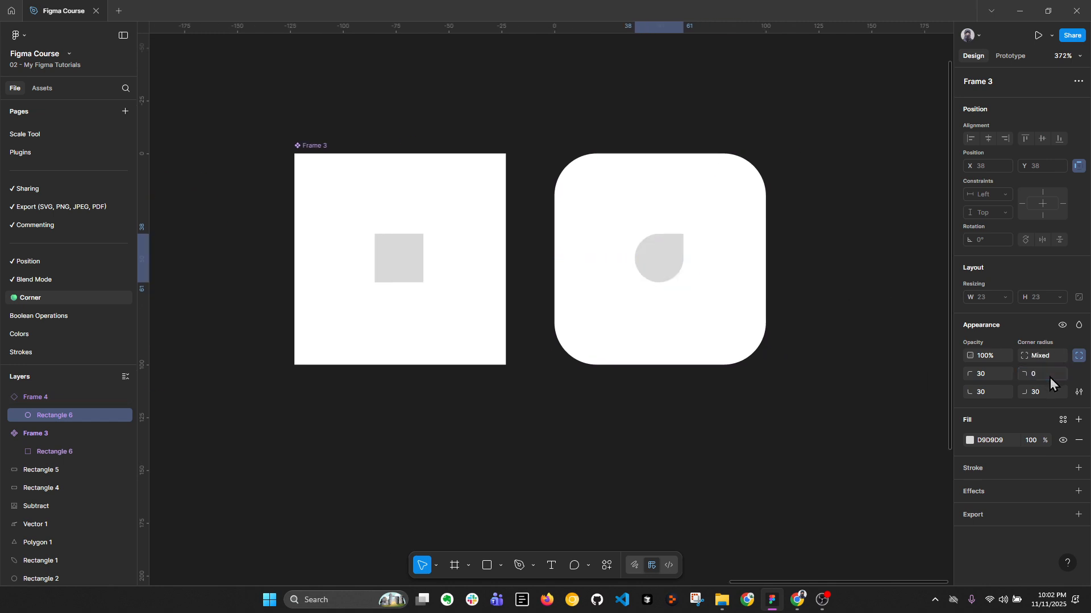
{"action": "left_click", "coordinate": [990, 394]}
{"action": "type", "text": "0"}
{"action": "key", "text": "Return"}
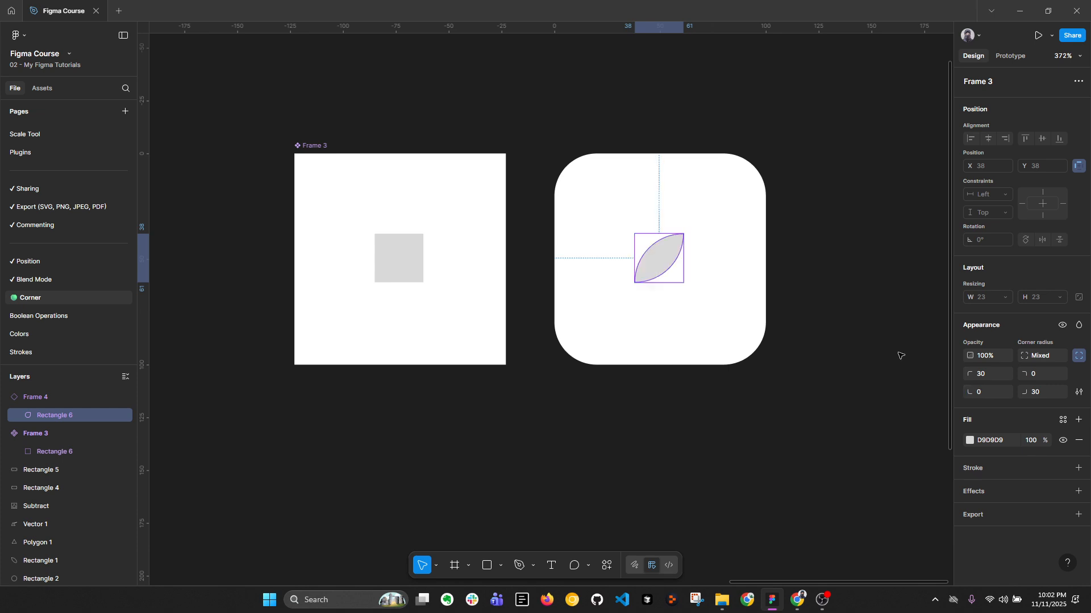
- Set the corner smoothing of the rounded instance frame to 100%
{"action": "left_click", "coordinate": [781, 273]}
{"action": "left_click", "coordinate": [599, 178]}
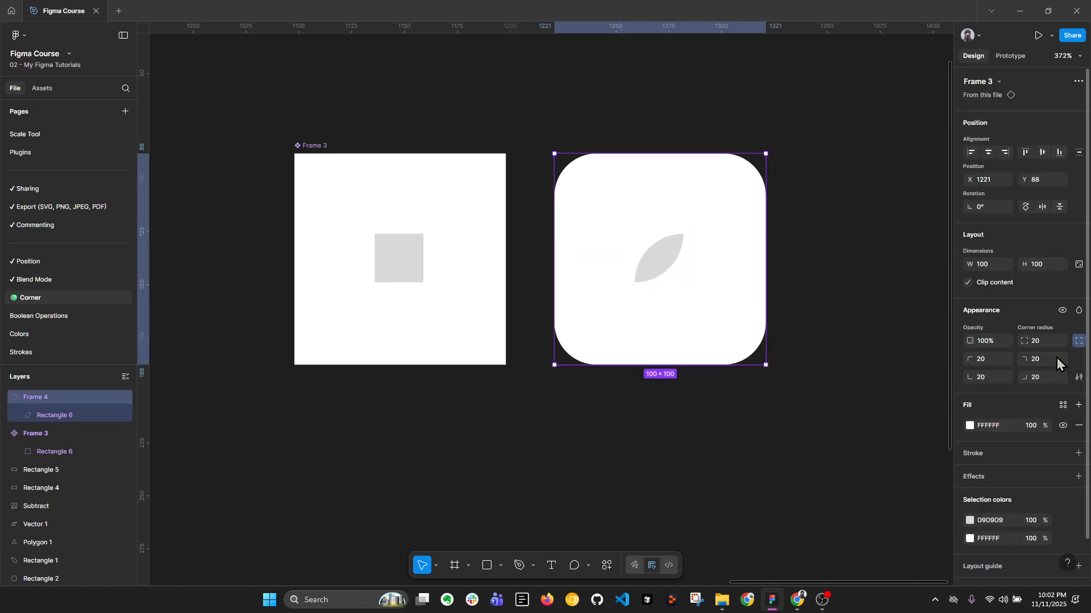
{"action": "left_click", "coordinate": [1079, 377]}
{"action": "left_click_drag", "start_coordinate": [870, 405], "coordinate": [916, 403]}
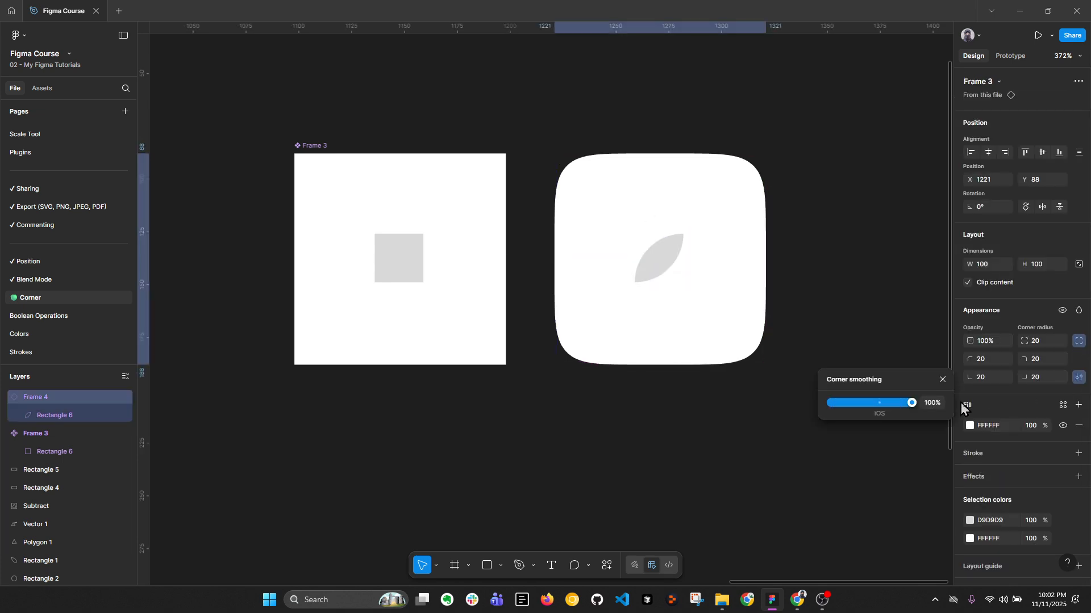
{"action": "left_click", "coordinate": [789, 445]}
- Examine the corner radius overrides of the small nested shape inside the instance
{"action": "scroll", "coordinate": [744, 270], "scroll_direction": "down", "scroll_amount": 3}
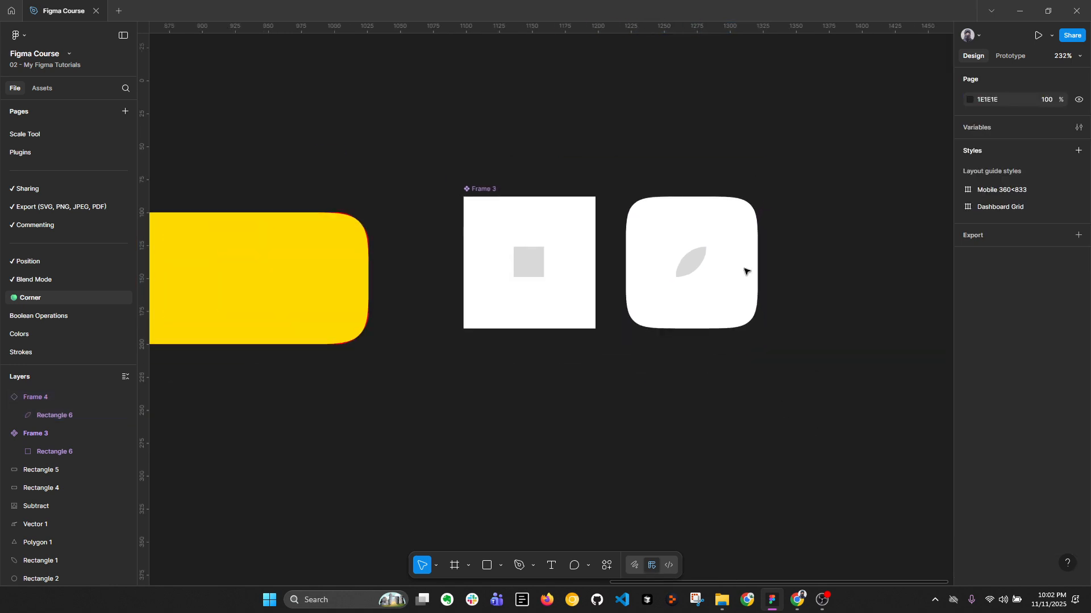
{"action": "left_click", "coordinate": [692, 263]}
{"action": "scroll", "coordinate": [693, 261], "scroll_direction": "up", "scroll_amount": 2}
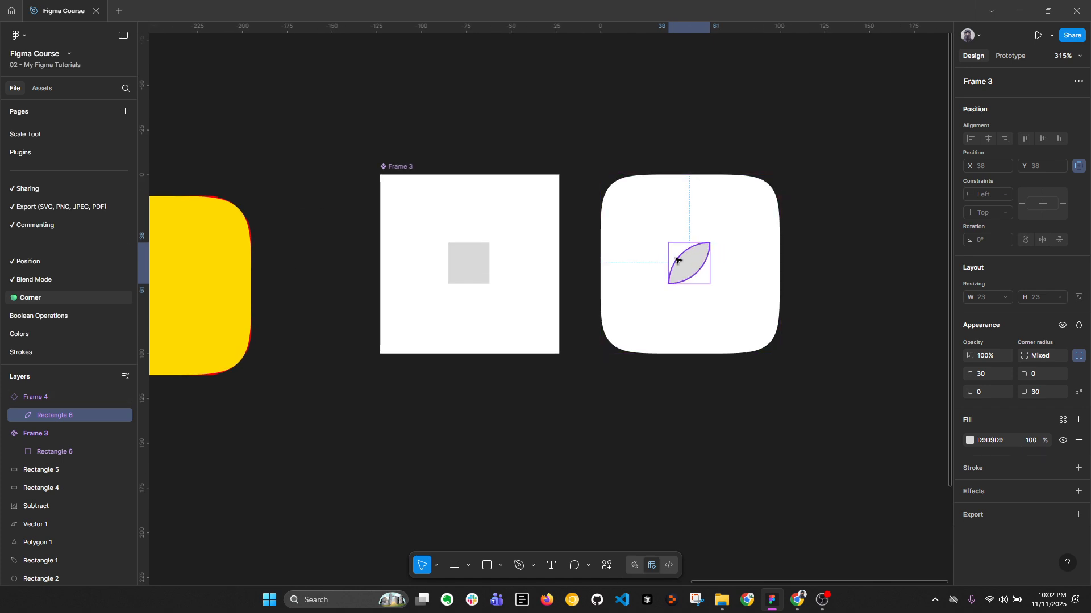
{"action": "left_click", "coordinate": [826, 287]}
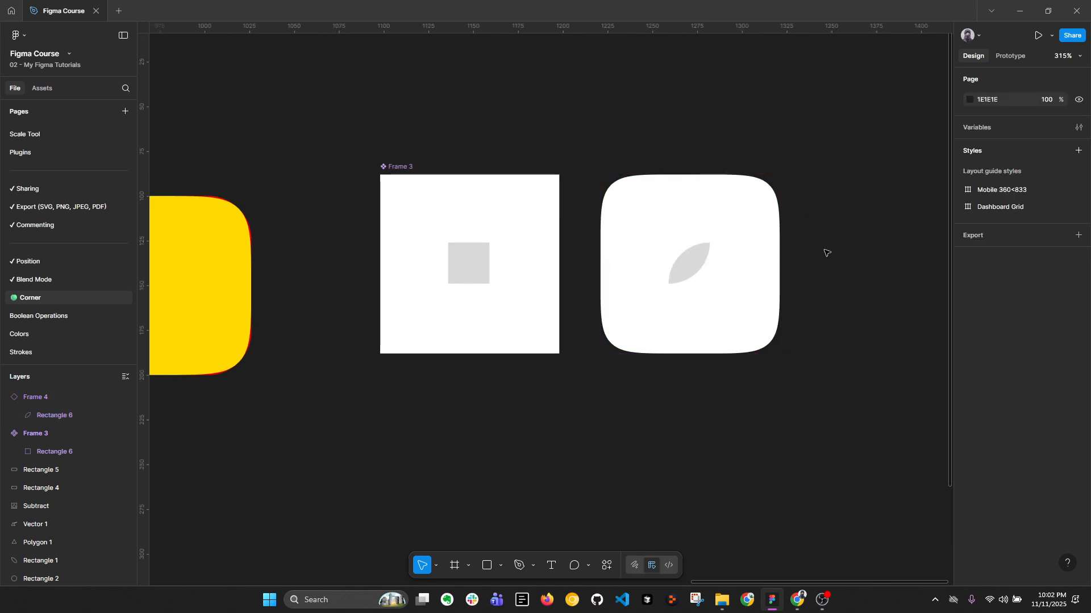
{"action": "scroll", "coordinate": [826, 252], "scroll_direction": "down", "scroll_amount": 3}
- Delete the main component together with its instance from the canvas
{"action": "left_click", "coordinate": [730, 234]}
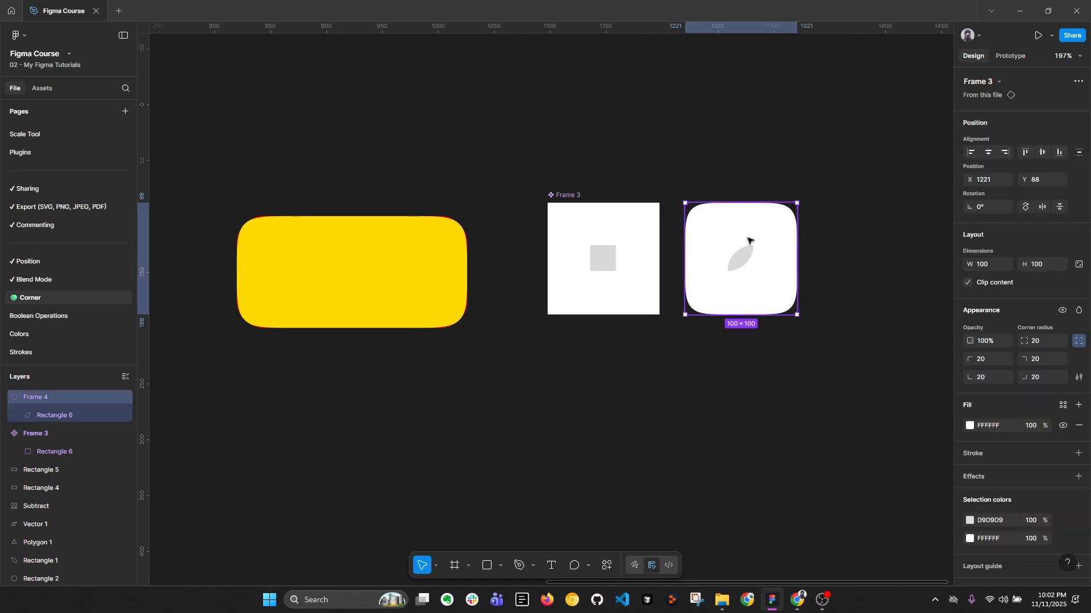
{"action": "left_click", "coordinate": [564, 199]}
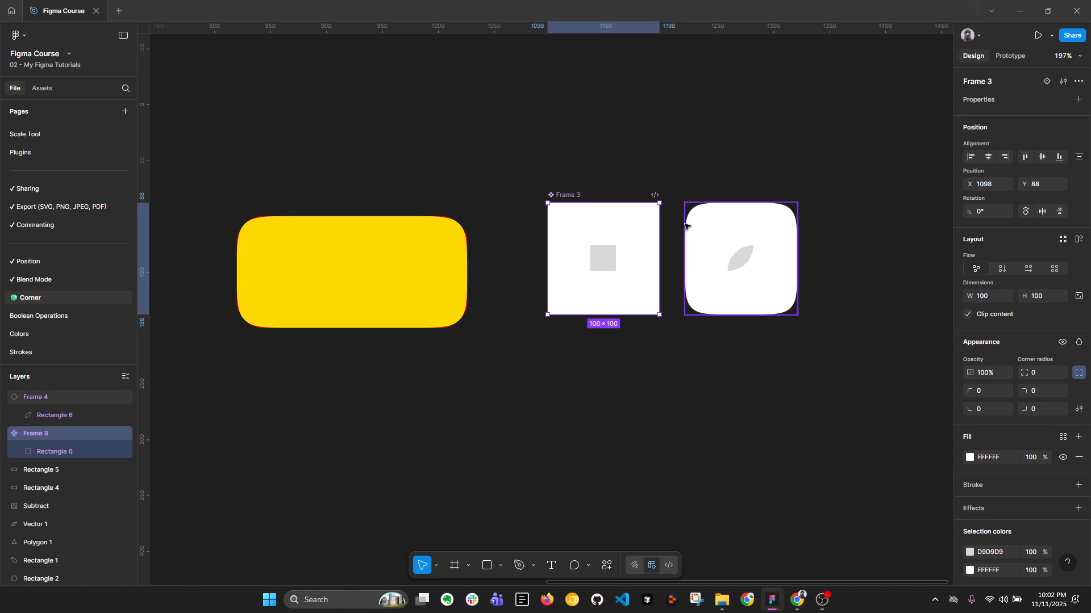
{"action": "left_click", "coordinate": [758, 250], "text": "shift"}
{"action": "key", "text": "Delete"}
{"action": "scroll", "coordinate": [788, 259], "scroll_direction": "down", "scroll_amount": 3}
{"action": "left_click_drag", "start_coordinate": [587, 311], "coordinate": [845, 307]}
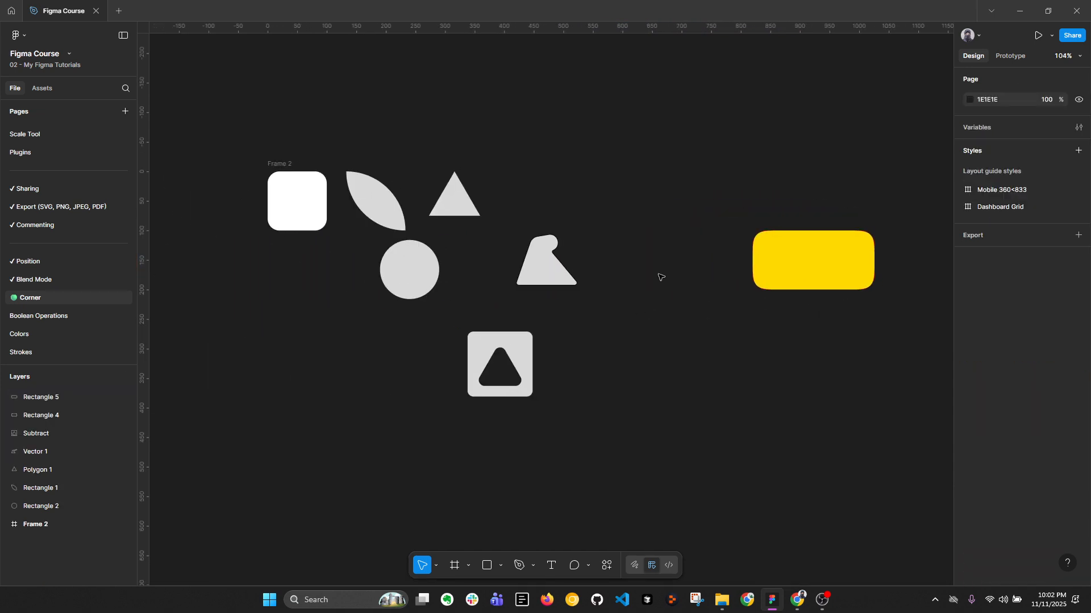